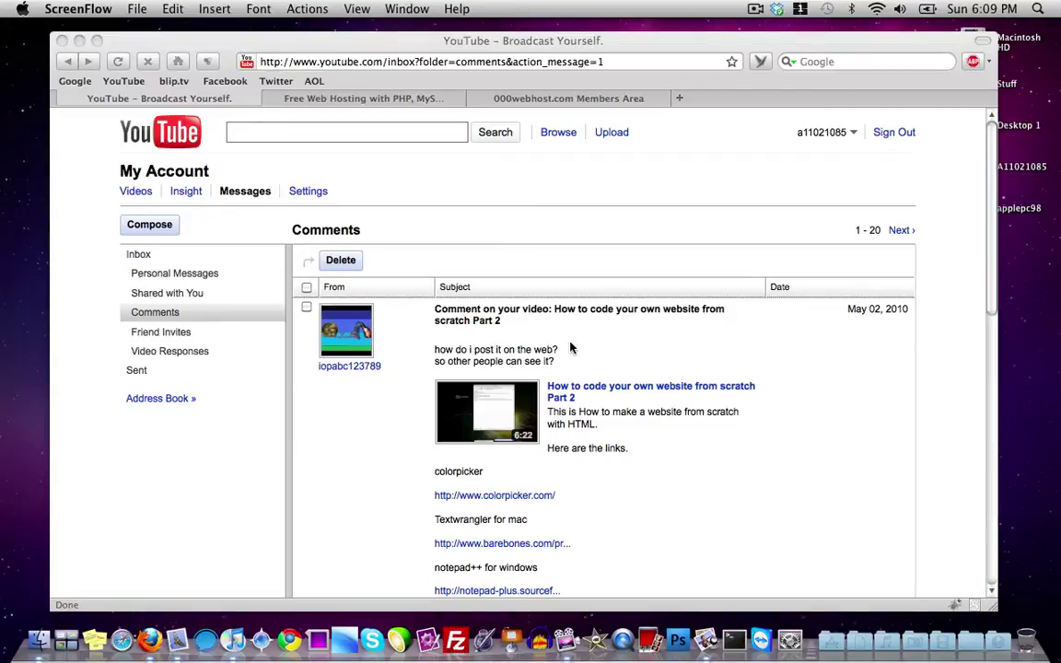
Step: Minimize Firefox to reveal the applepc98 website folder and nudge its window left
{"action": "left_click", "coordinate": [639, 355]}
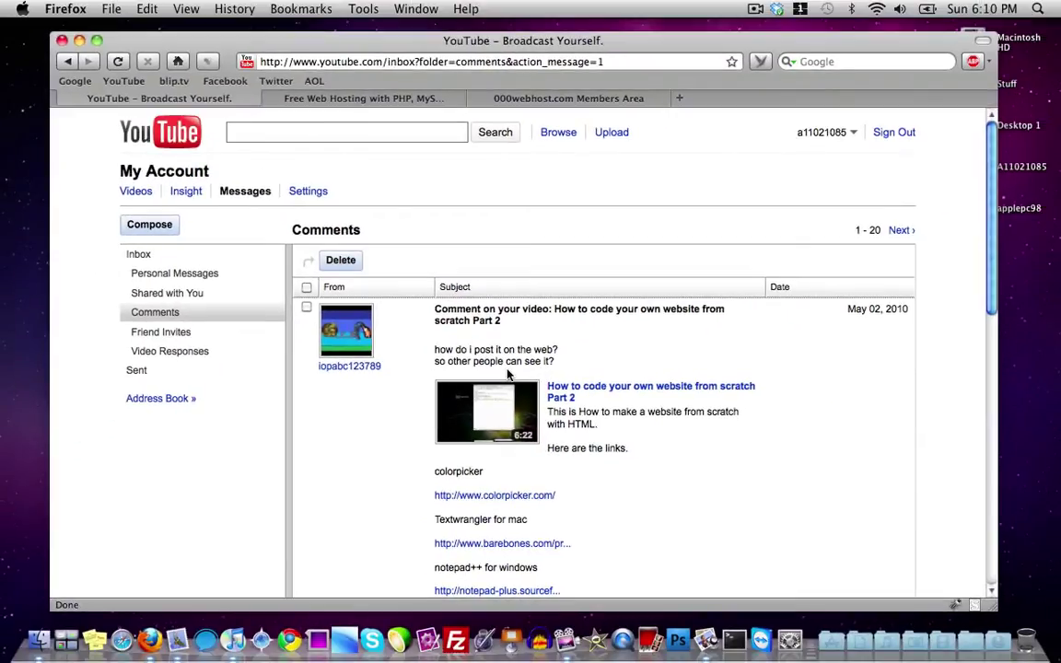
{"action": "scroll", "coordinate": [469, 309], "scroll_direction": "down", "scroll_amount": 1}
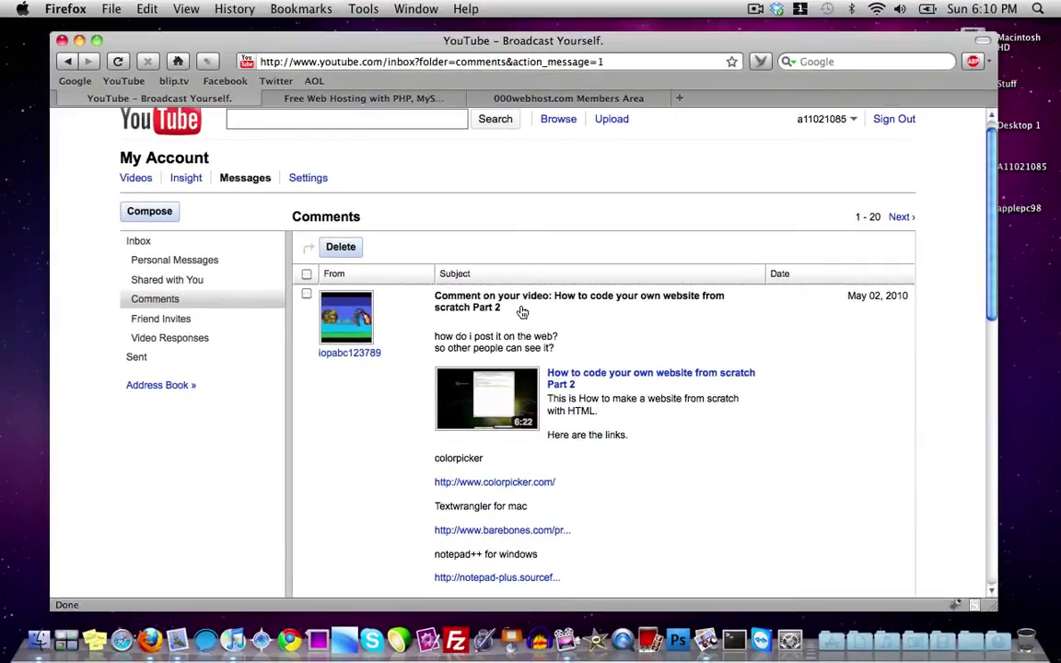
{"action": "left_click", "coordinate": [80, 40]}
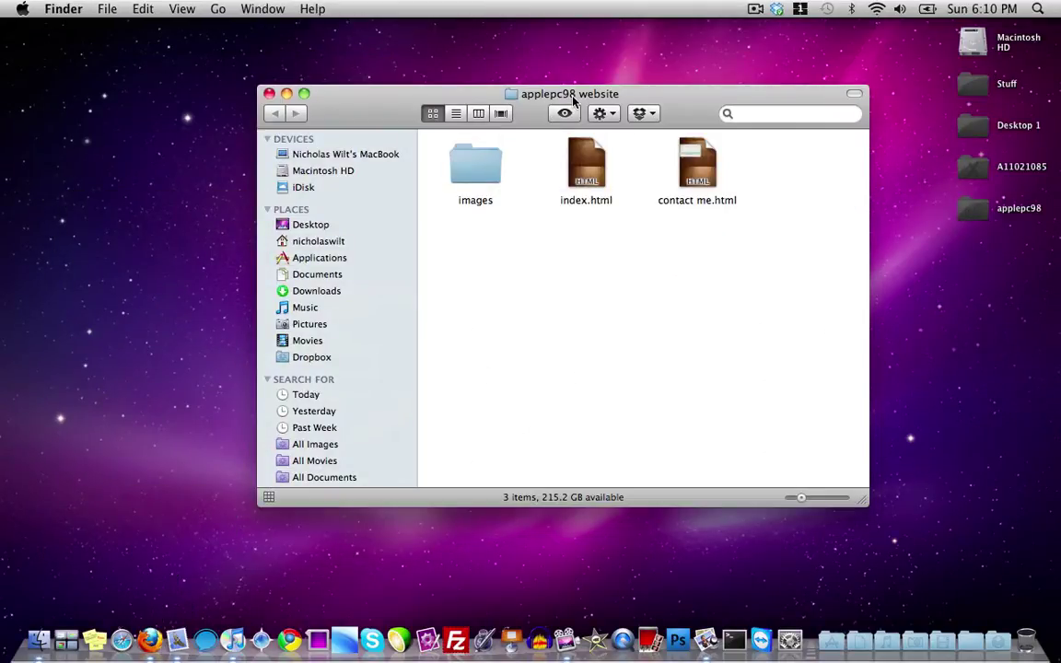
{"action": "left_click_drag", "start_coordinate": [572, 99], "coordinate": [559, 103]}
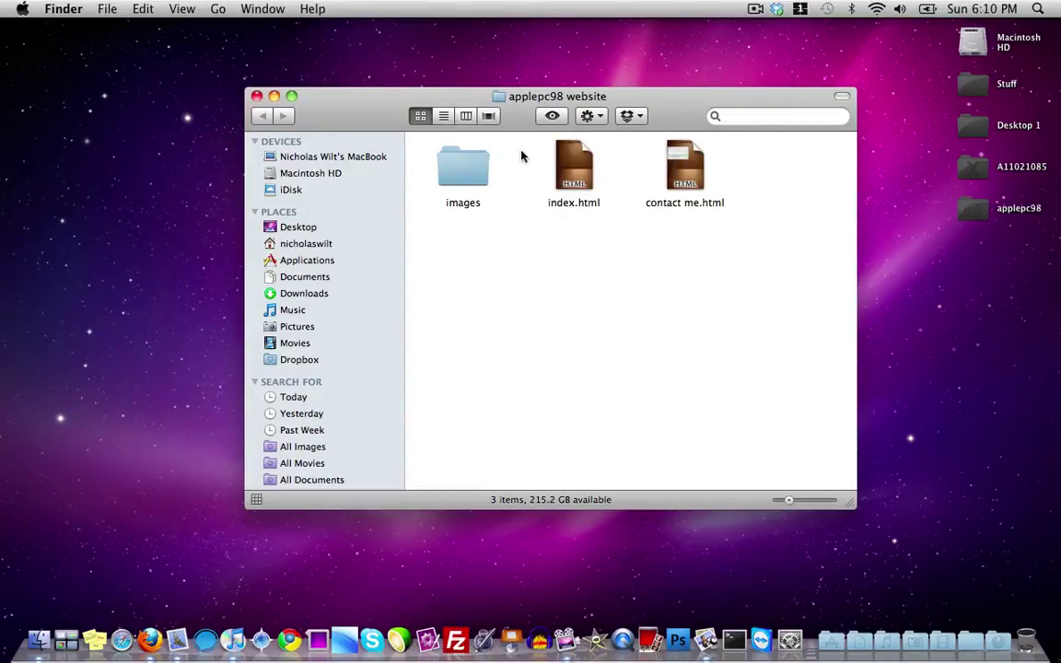
Step: Inspect contact me.html, index.html and the images folder inside the applepc98 folder
{"action": "left_click", "coordinate": [702, 171]}
{"action": "left_click", "coordinate": [552, 243]}
{"action": "left_click", "coordinate": [573, 159]}
{"action": "left_click", "coordinate": [681, 293]}
{"action": "left_click", "coordinate": [479, 182]}
{"action": "left_click", "coordinate": [500, 194]}
{"action": "key", "text": "F9"}
Step: Return to Firefox and switch to the 000webhost 'Free Web Hosting with PHP, MySQL' tab
{"action": "left_click", "coordinate": [577, 561]}
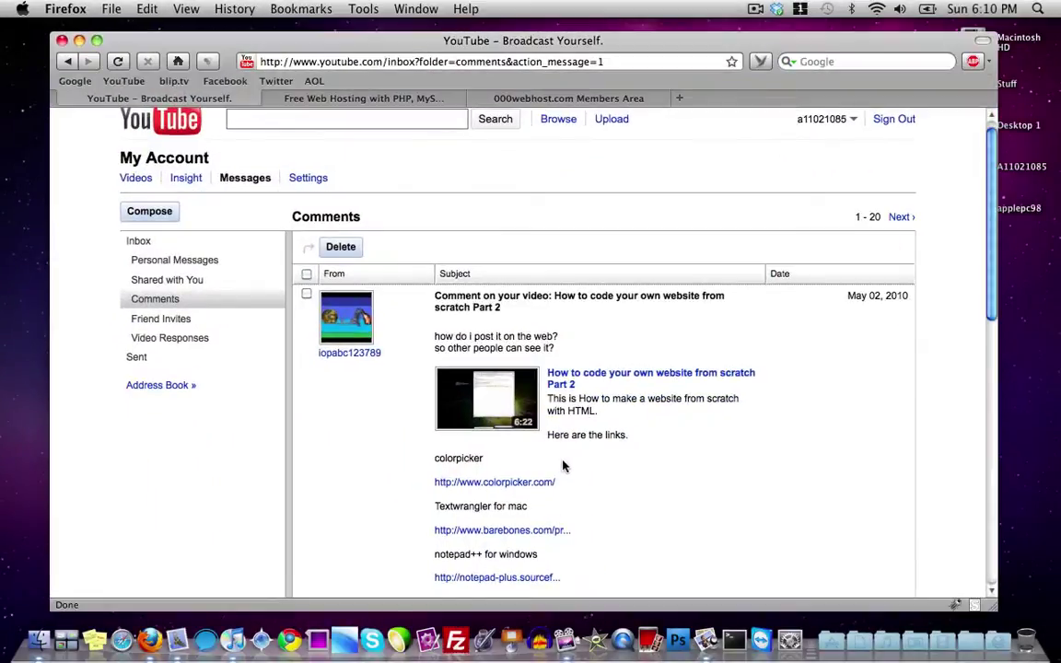
{"action": "left_click", "coordinate": [387, 100]}
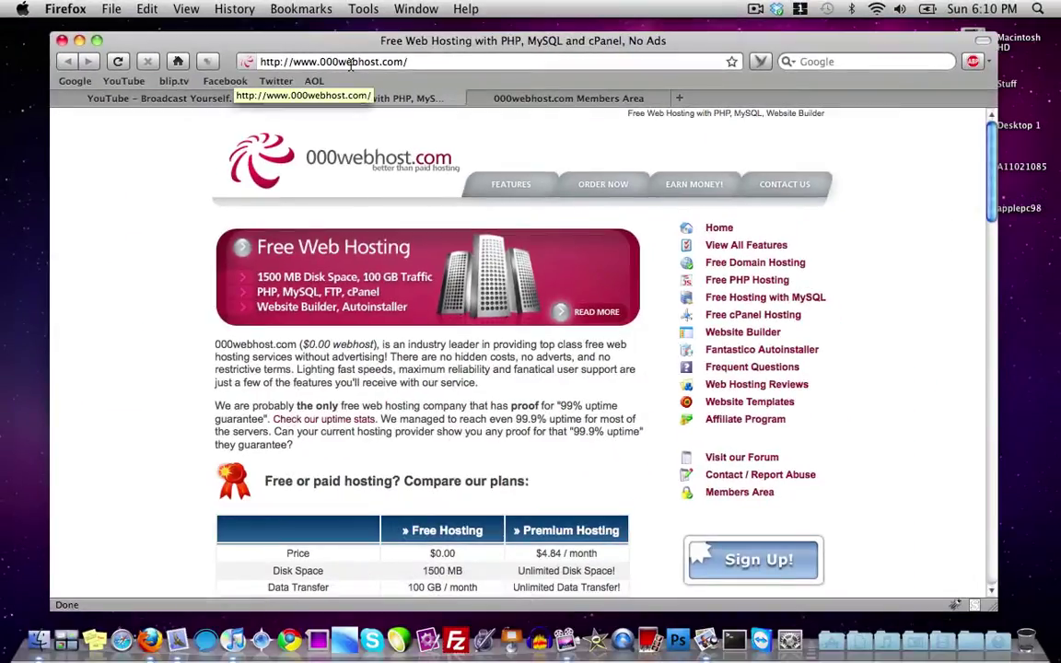
{"action": "scroll", "coordinate": [405, 187], "scroll_direction": "down", "scroll_amount": 5}
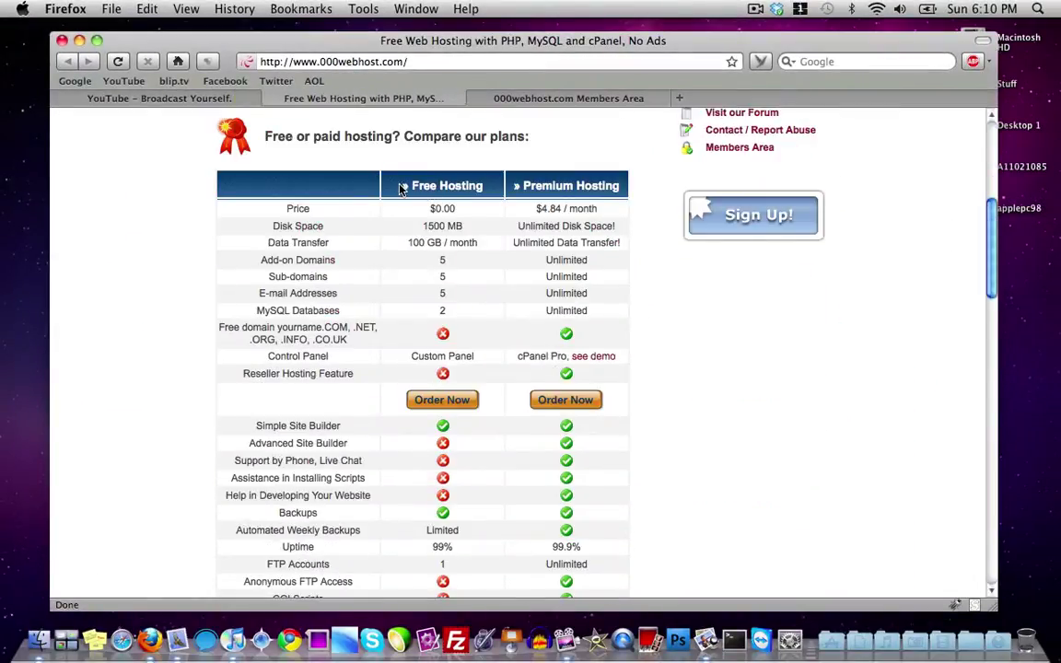
{"action": "scroll", "coordinate": [401, 189], "scroll_direction": "down", "scroll_amount": 10}
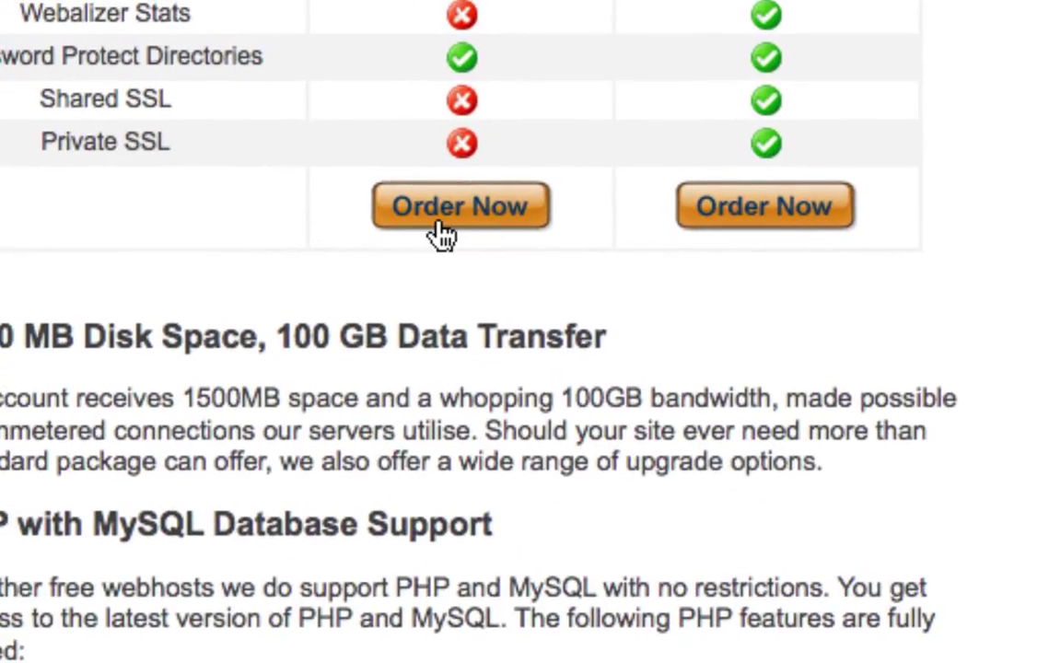
{"action": "scroll", "coordinate": [433, 221], "scroll_direction": "up", "scroll_amount": 15}
{"action": "scroll", "coordinate": [442, 239], "scroll_direction": "down", "scroll_amount": 15}
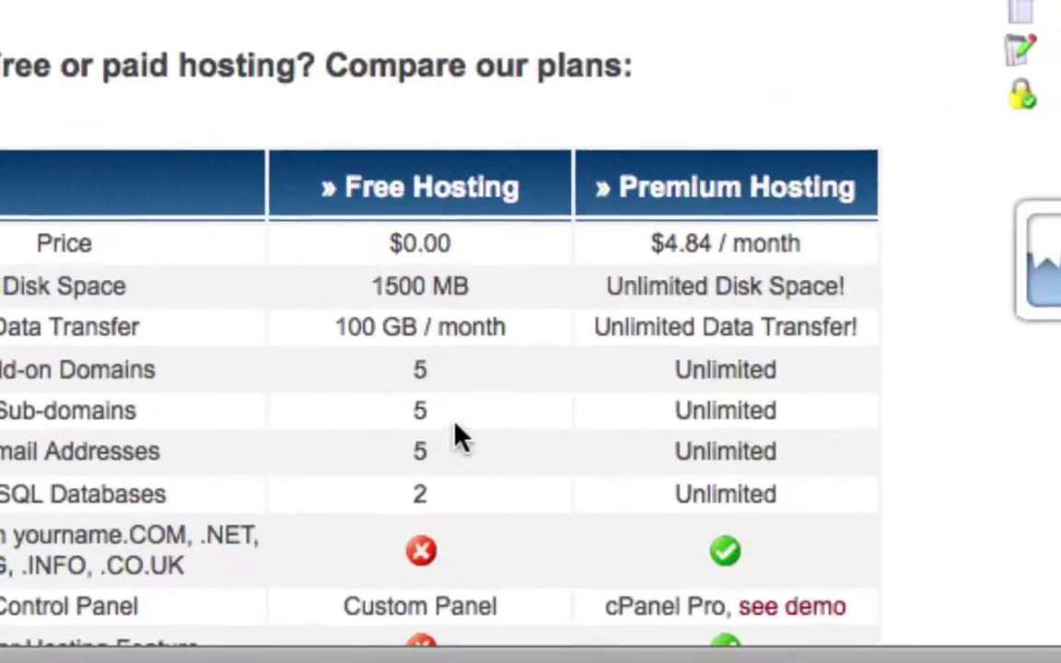
{"action": "scroll", "coordinate": [456, 414], "scroll_direction": "up", "scroll_amount": 3}
{"action": "scroll", "coordinate": [438, 387], "scroll_direction": "down", "scroll_amount": 5}
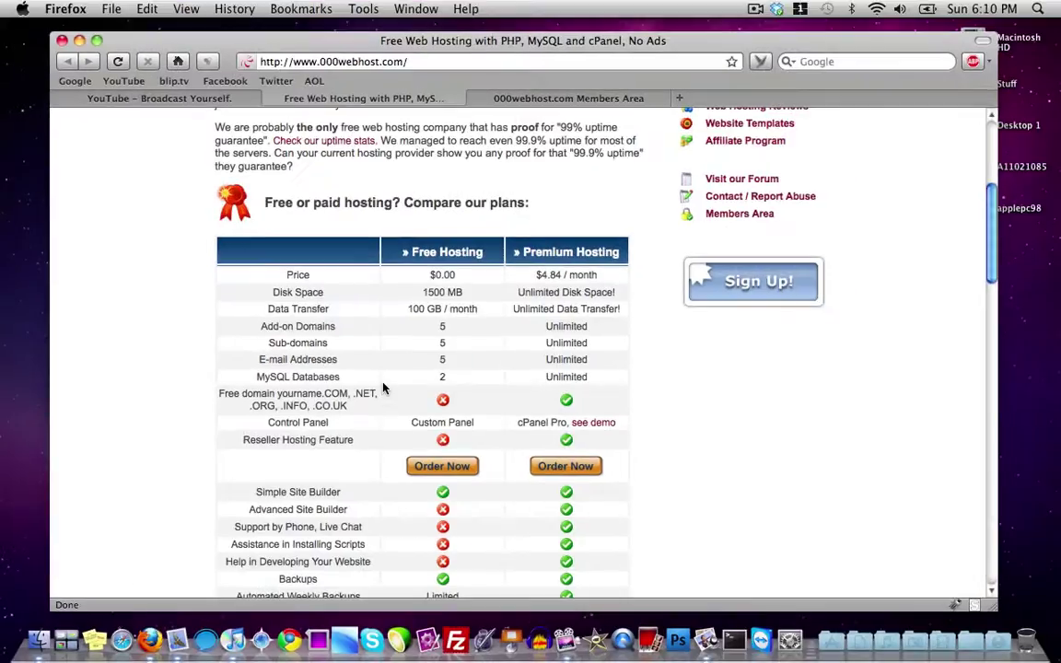
{"action": "left_click", "coordinate": [440, 466]}
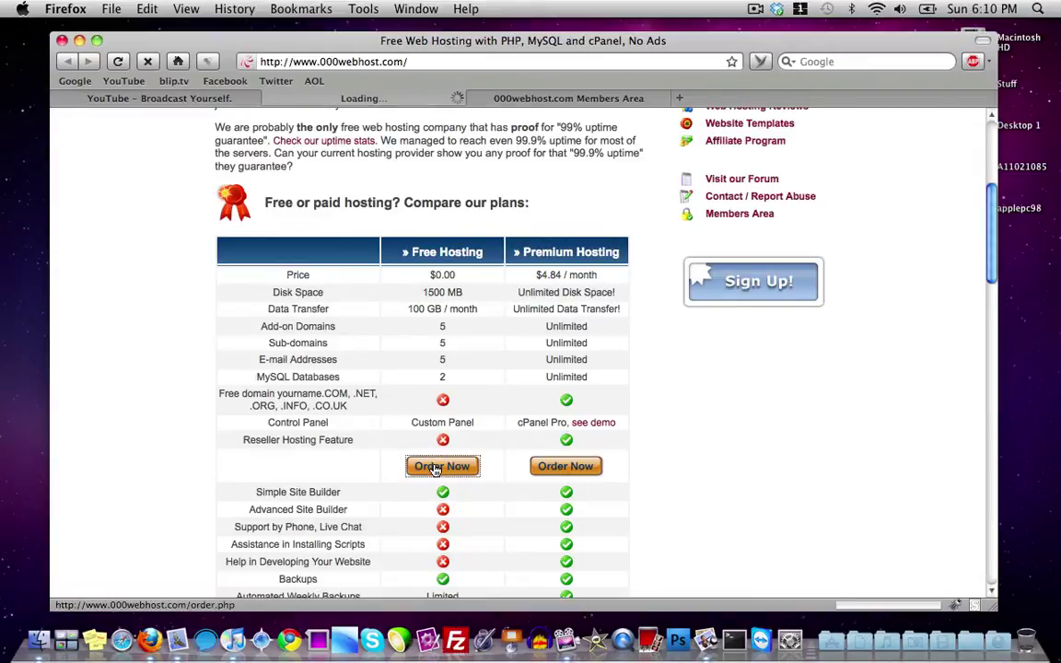
{"action": "scroll", "coordinate": [368, 294], "scroll_direction": "down", "scroll_amount": 3}
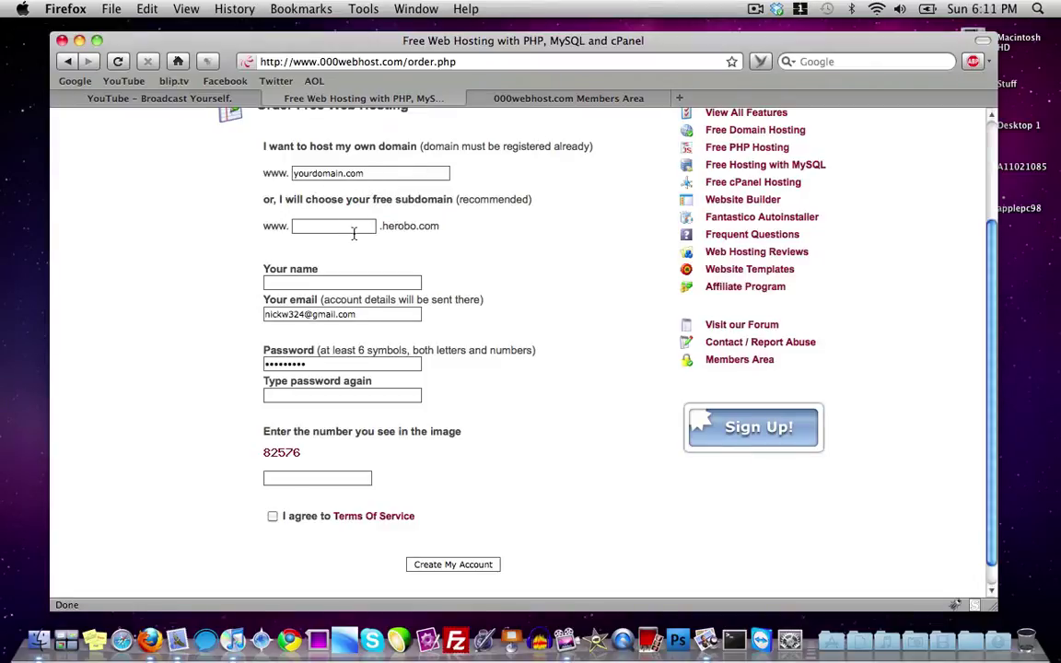
{"action": "scroll", "coordinate": [236, 184], "scroll_direction": "up", "scroll_amount": 2}
{"action": "left_click", "coordinate": [67, 60]}
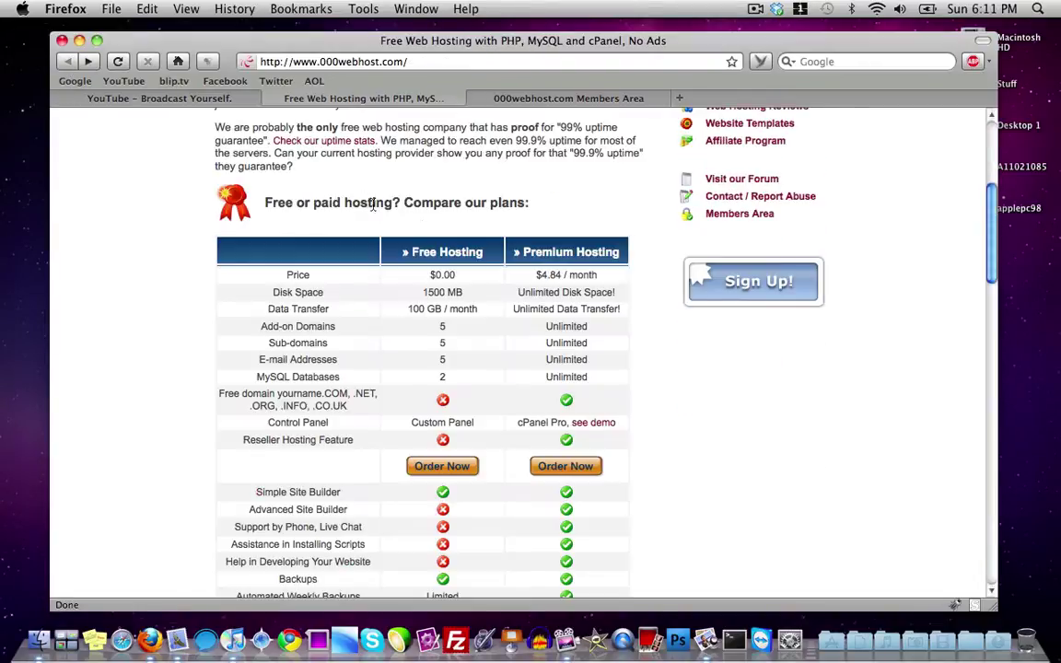
Step: Review the 000webhost Members Area control panel, then open a blank fourth tab
{"action": "scroll", "coordinate": [457, 258], "scroll_direction": "up", "scroll_amount": 5}
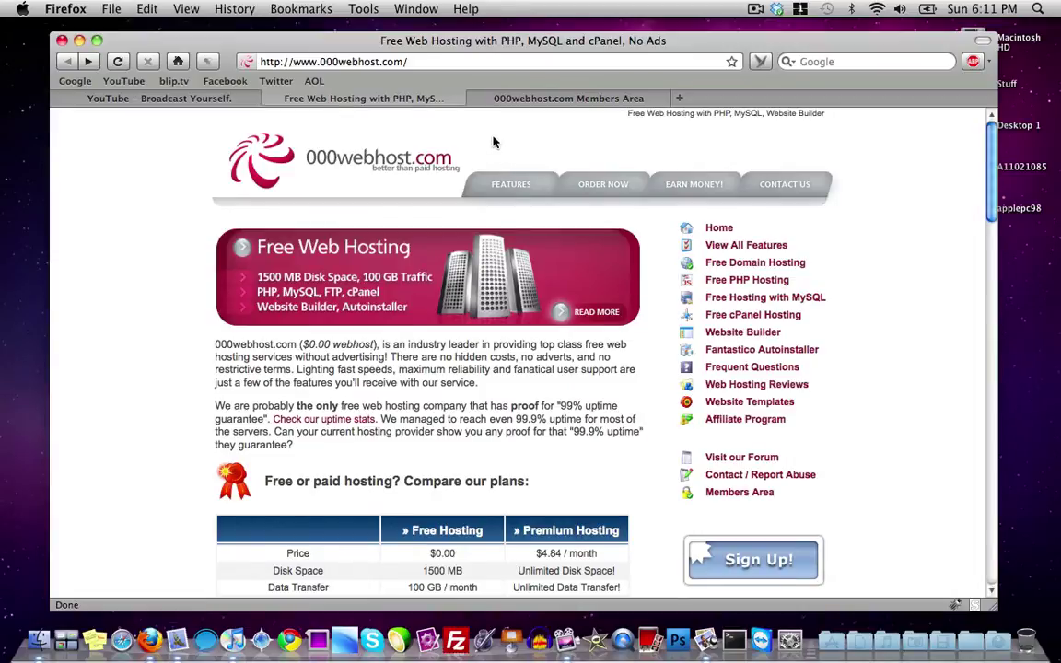
{"action": "left_click", "coordinate": [506, 98]}
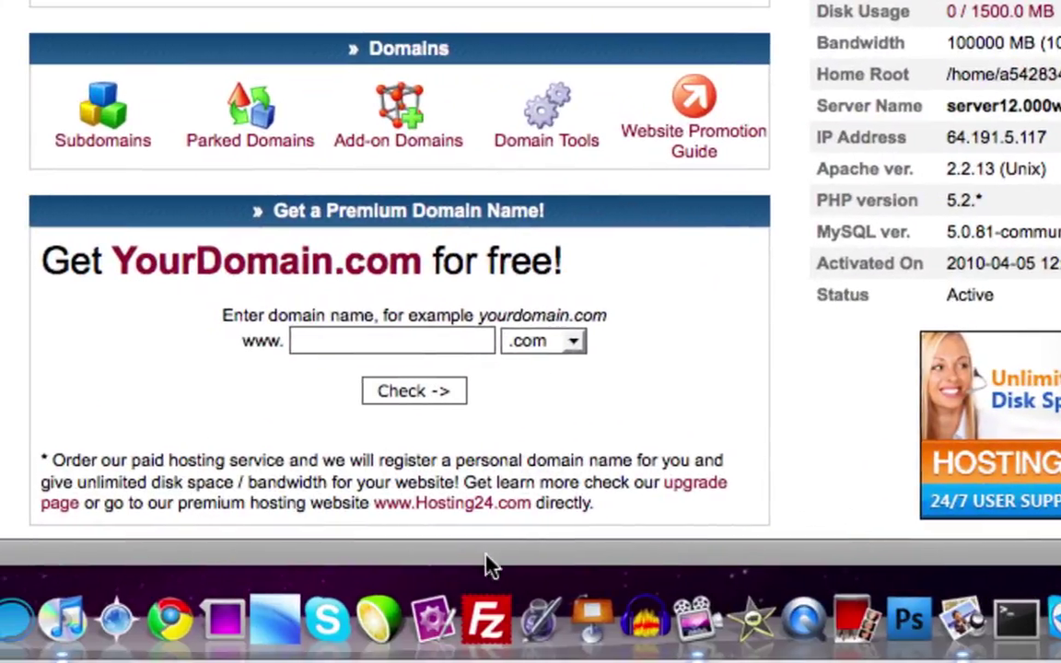
{"action": "left_click", "coordinate": [485, 617]}
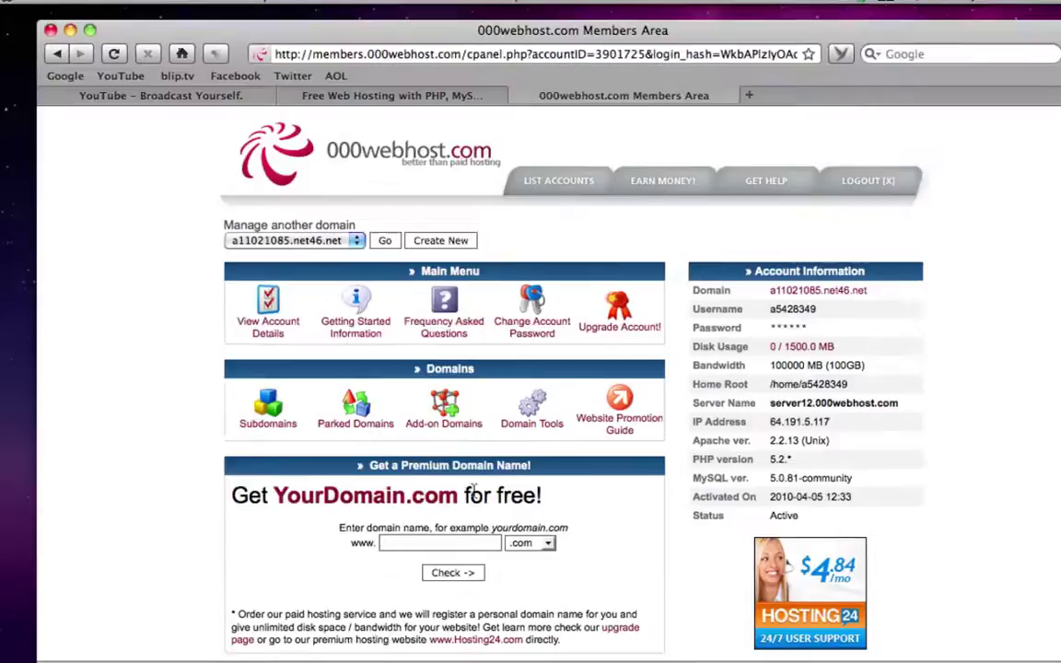
{"action": "key", "text": "super+t"}
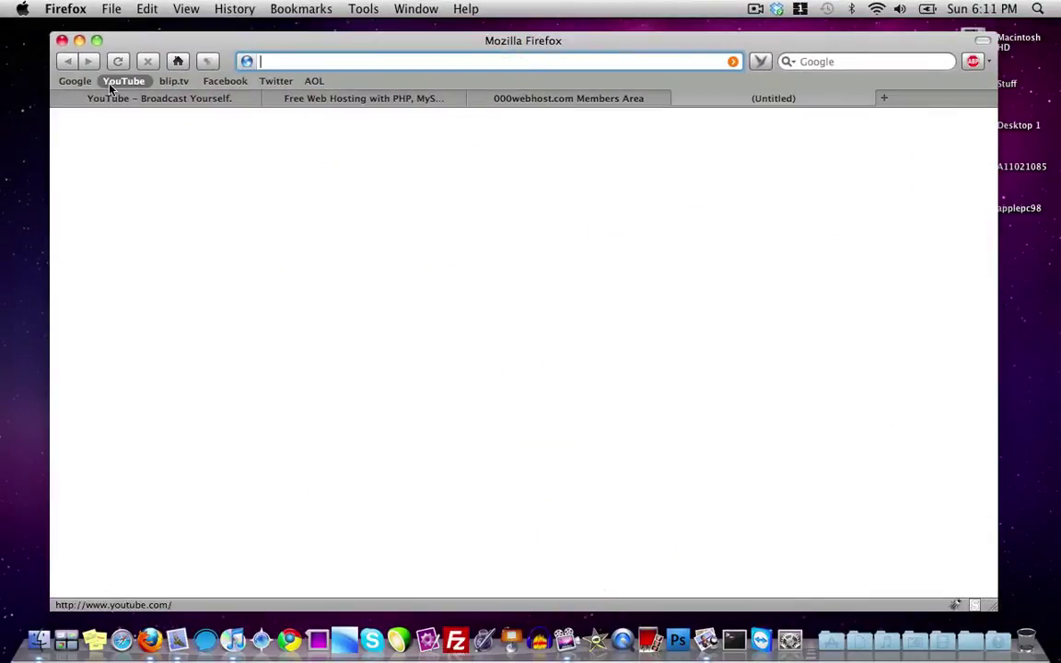
Step: Google 'filezilla', open the FileZilla project homepage, then return to the Members Area tab
{"action": "left_click", "coordinate": [79, 81]}
{"action": "type", "text": "filw"}
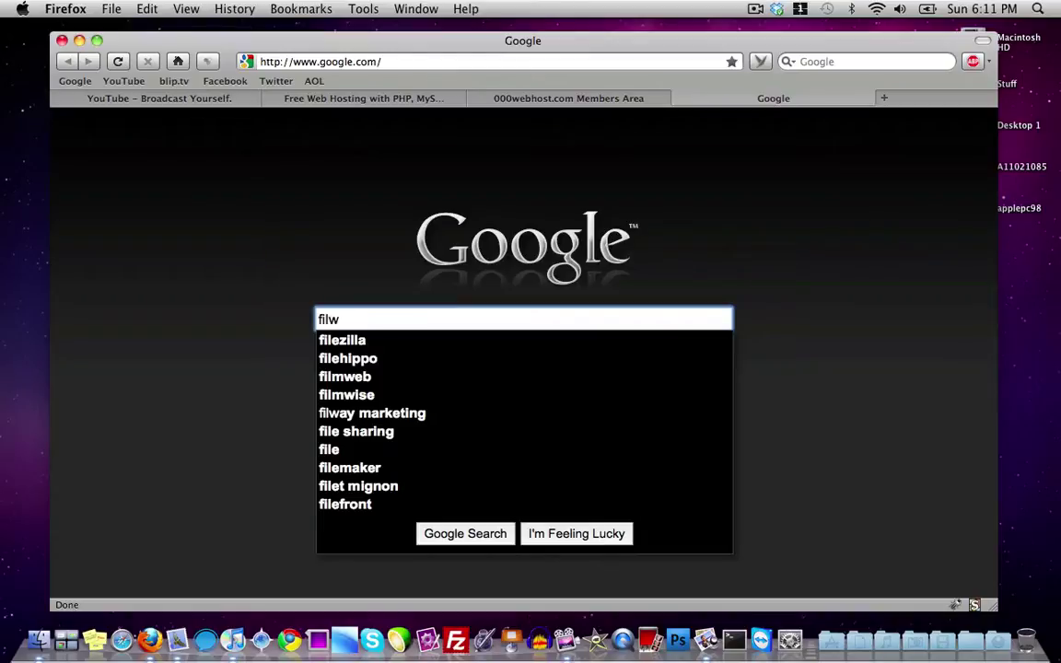
{"action": "key", "text": "BackSpace"}
{"action": "key", "text": "Down"}
{"action": "key", "text": "Return"}
{"action": "left_click", "coordinate": [170, 247]}
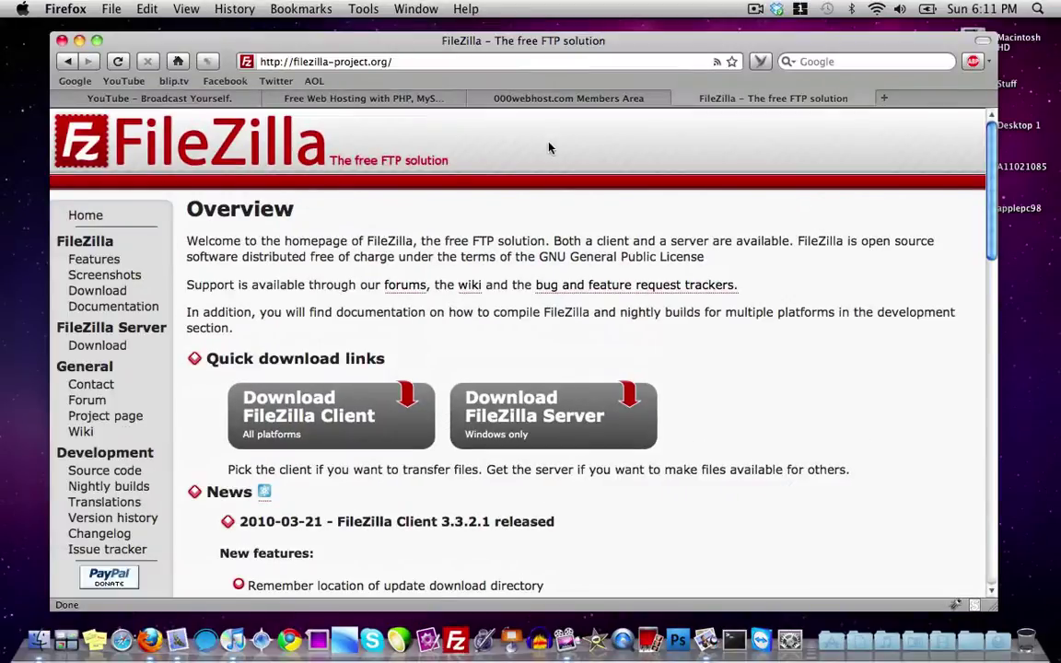
{"action": "left_click", "coordinate": [491, 93]}
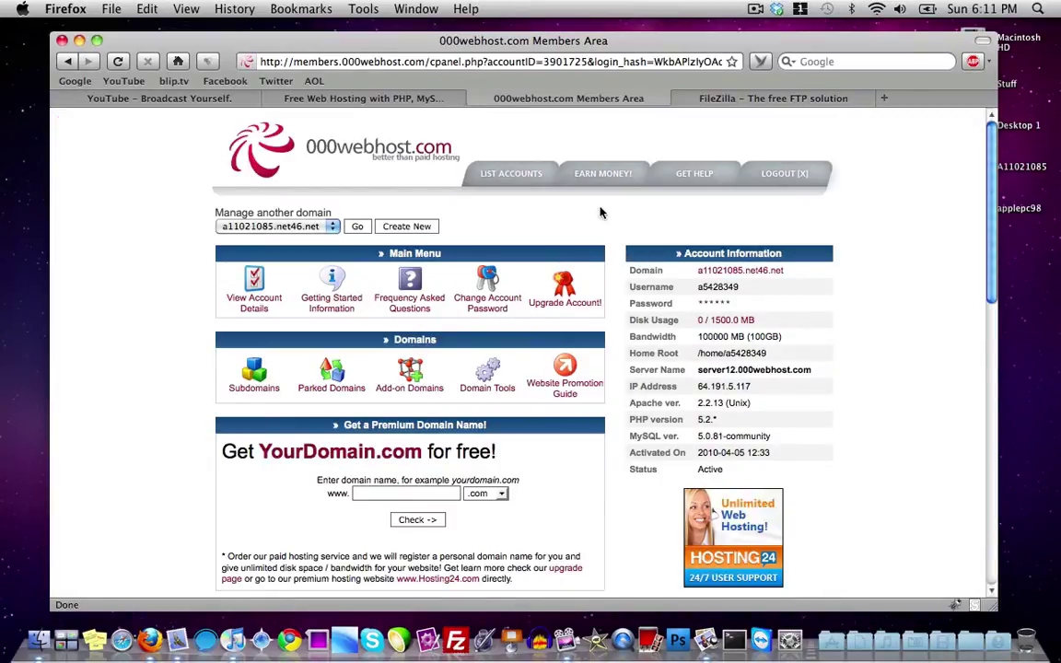
Step: Open View FTP Details under Files, then launch FileZilla from the Dock
{"action": "scroll", "coordinate": [599, 213], "scroll_direction": "down", "scroll_amount": 10}
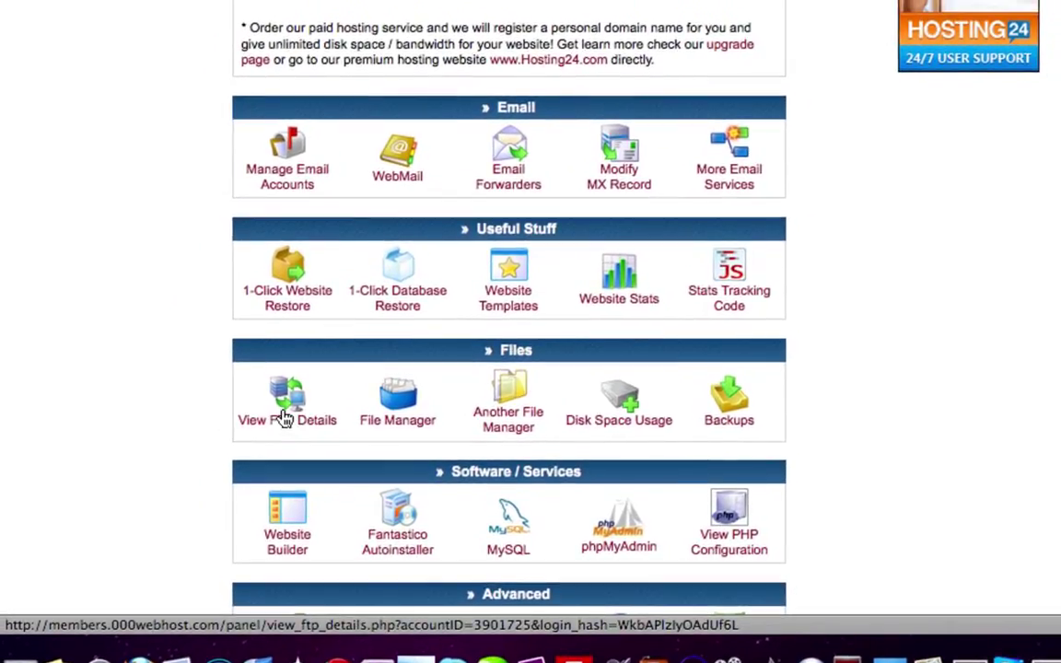
{"action": "left_click", "coordinate": [284, 418]}
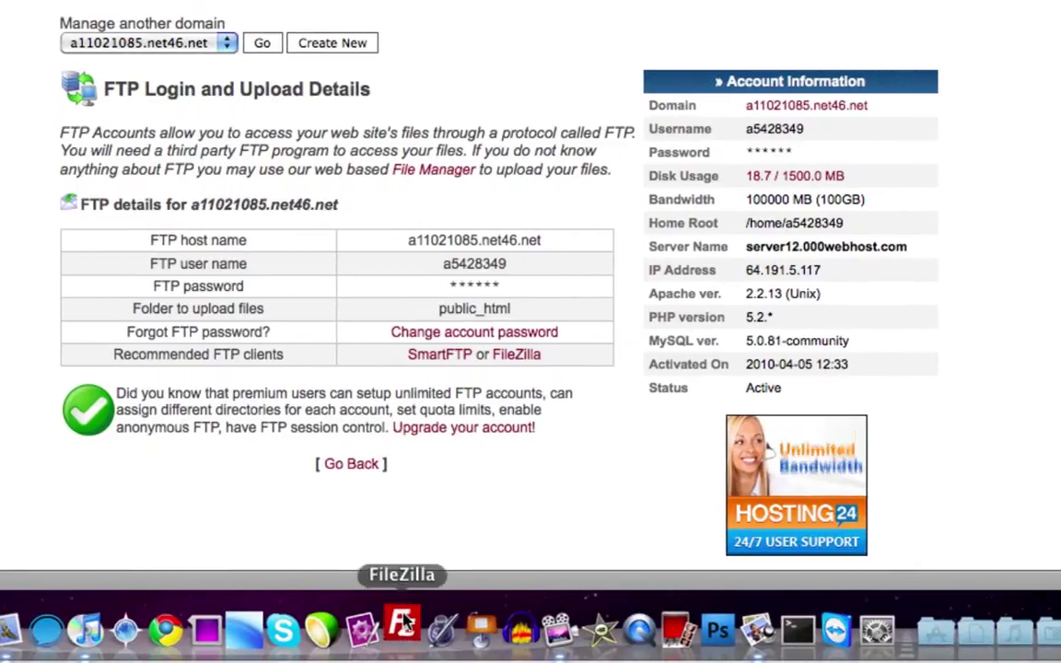
{"action": "left_click", "coordinate": [402, 628]}
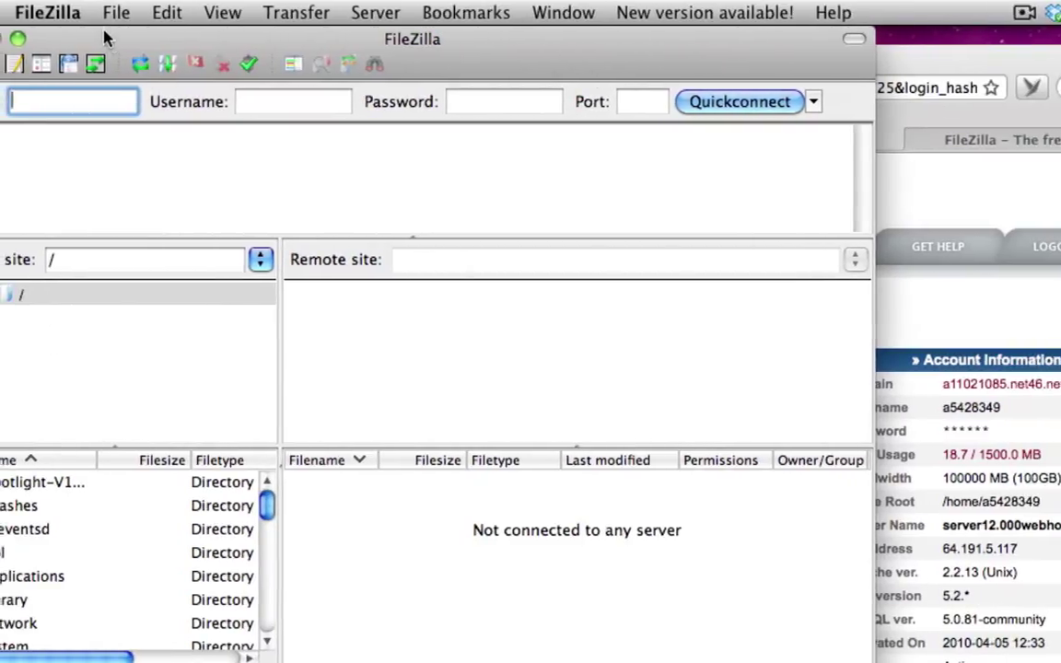
Step: Open FileZilla's Site Manager, checking the 000webhost FTP details page alongside
{"action": "left_click", "coordinate": [126, 13]}
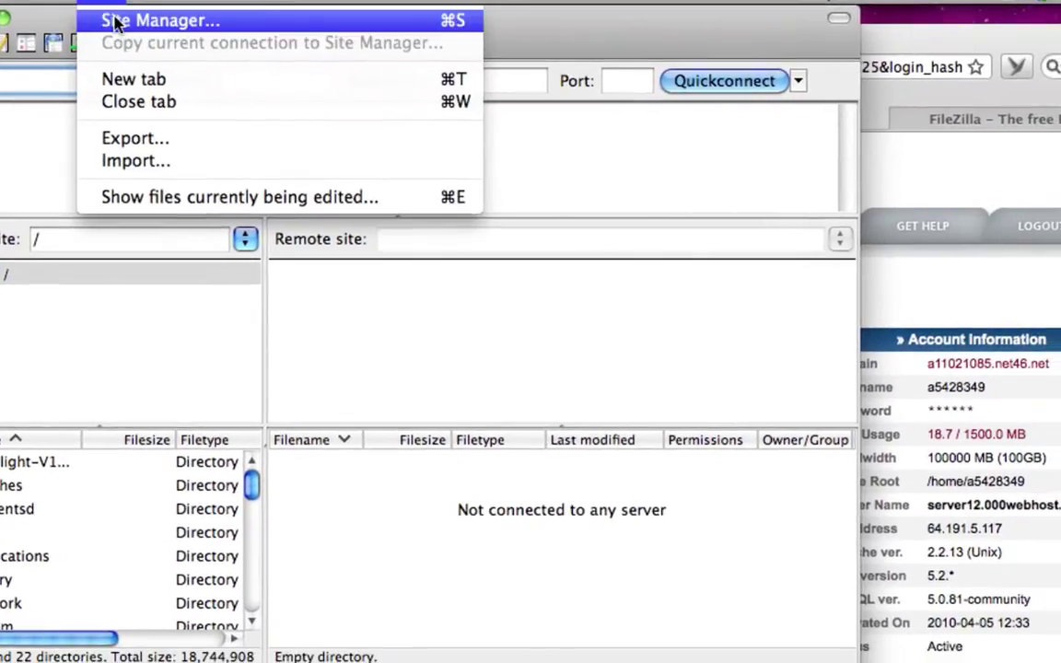
{"action": "left_click", "coordinate": [115, 20]}
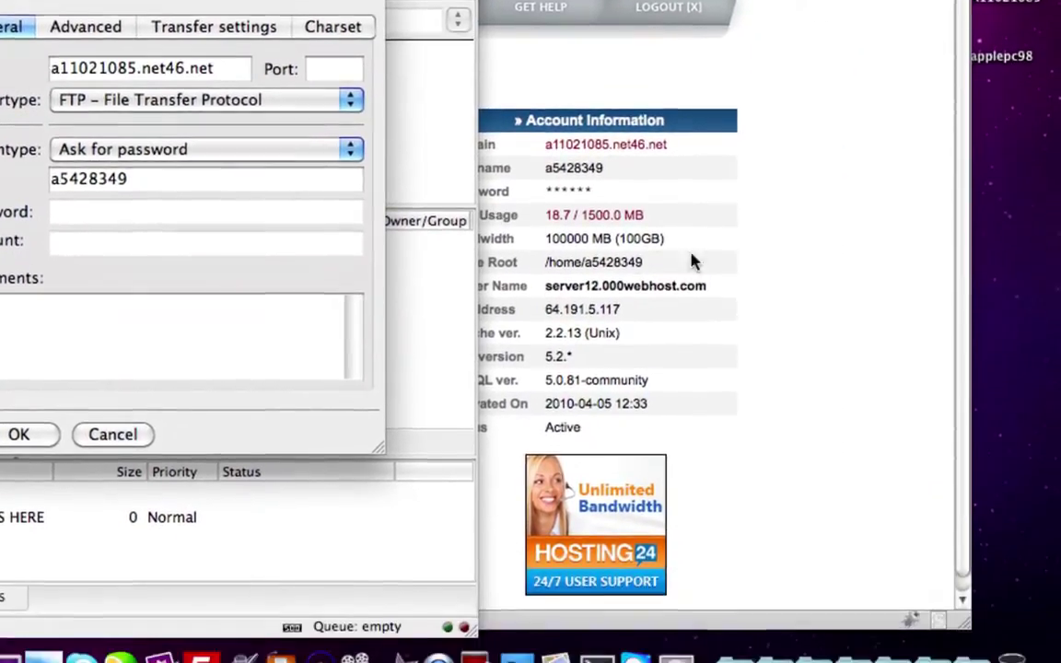
{"action": "left_click", "coordinate": [884, 346]}
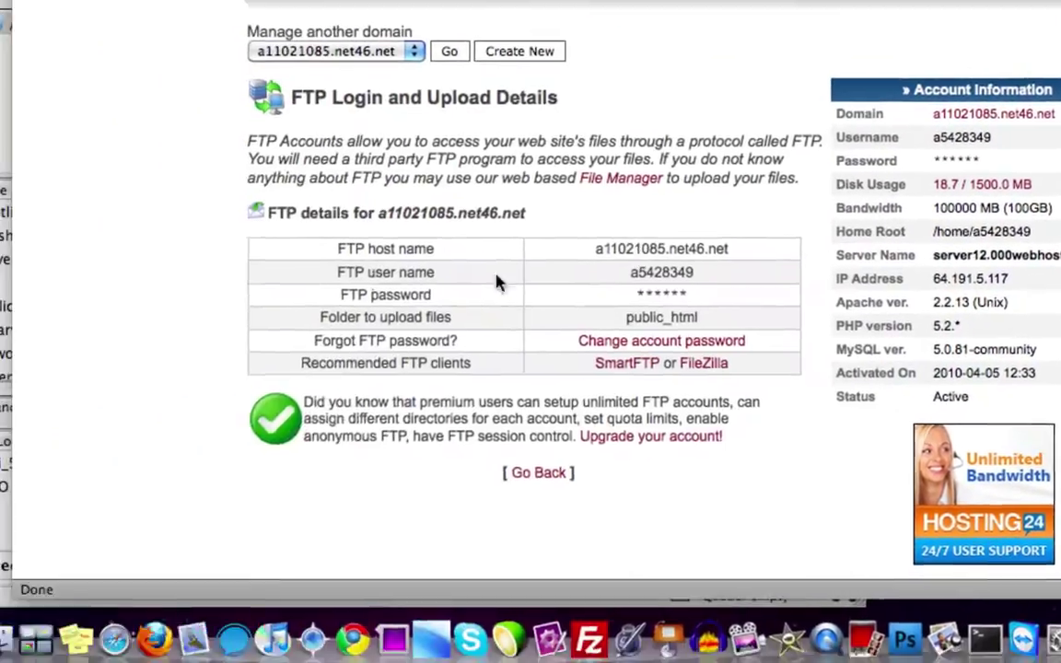
{"action": "key", "text": "F9"}
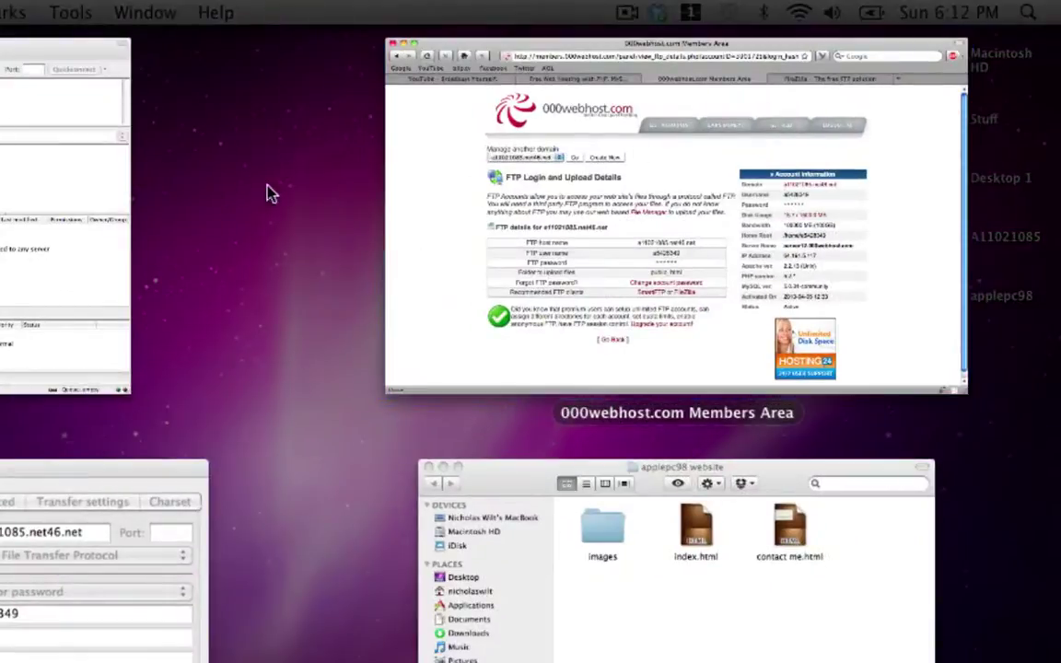
{"action": "left_click", "coordinate": [79, 198]}
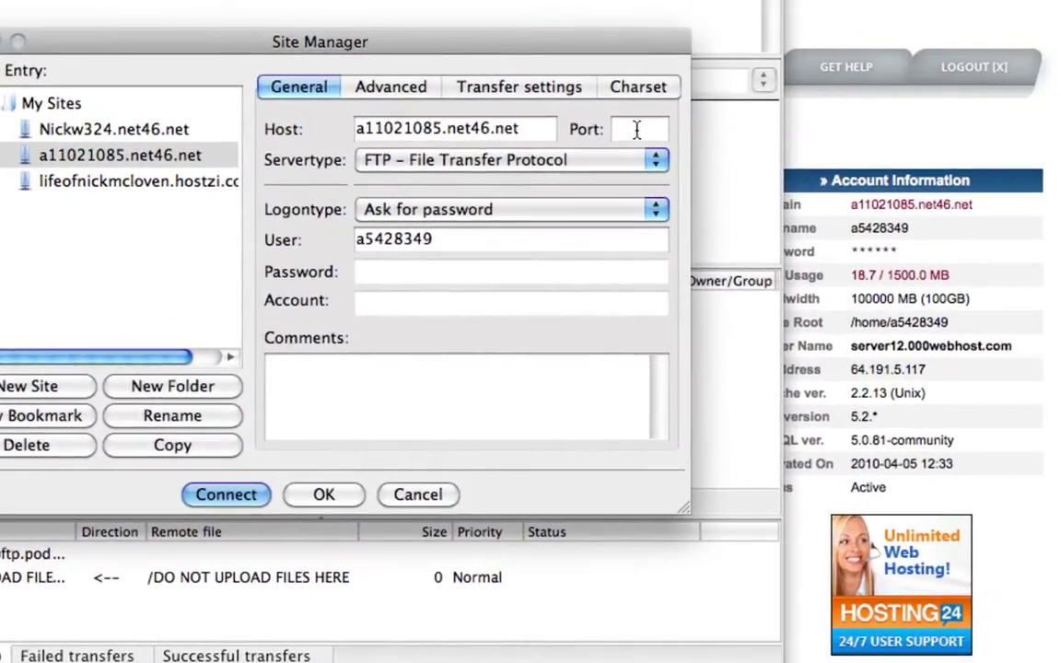
Step: Set the a11021085.net46.net site to port 21 with plain FTP and connect
{"action": "left_click", "coordinate": [719, 128]}
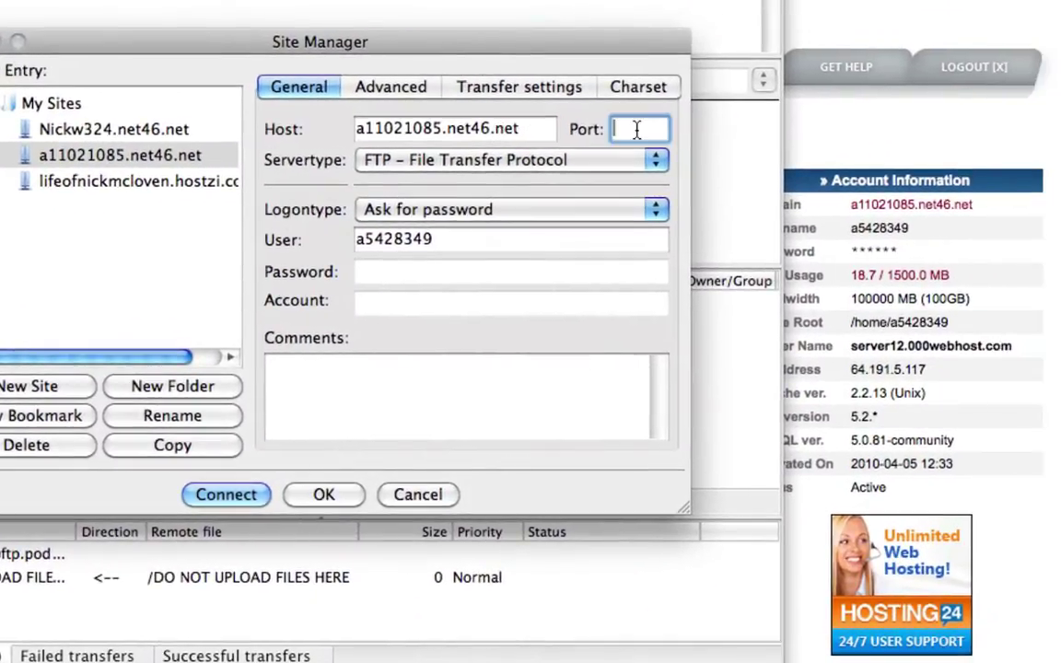
{"action": "type", "text": "21"}
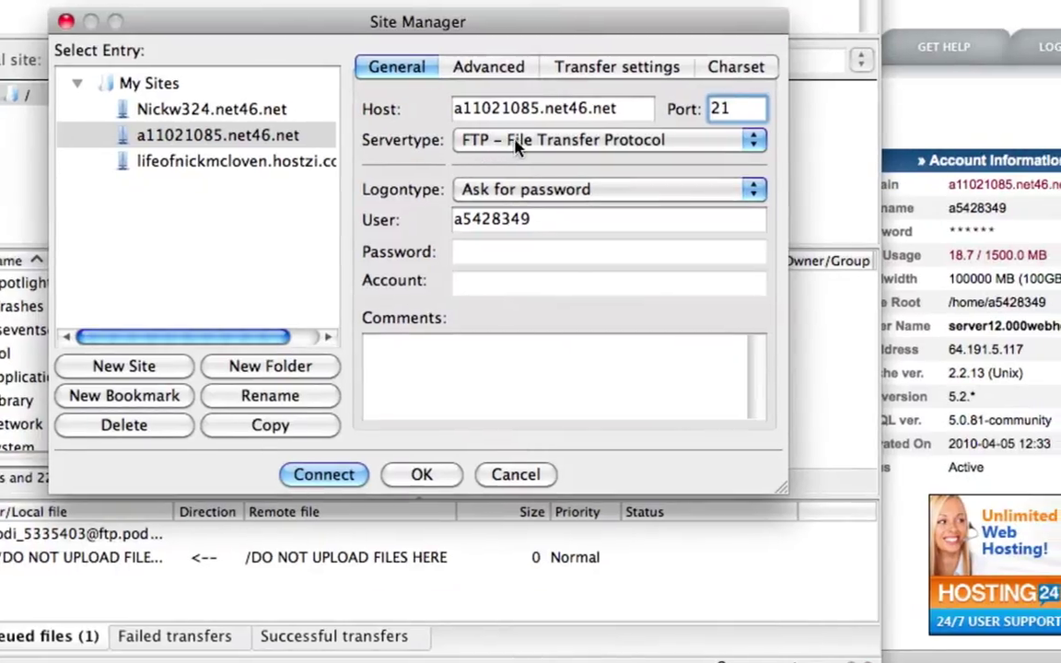
{"action": "left_click", "coordinate": [517, 143]}
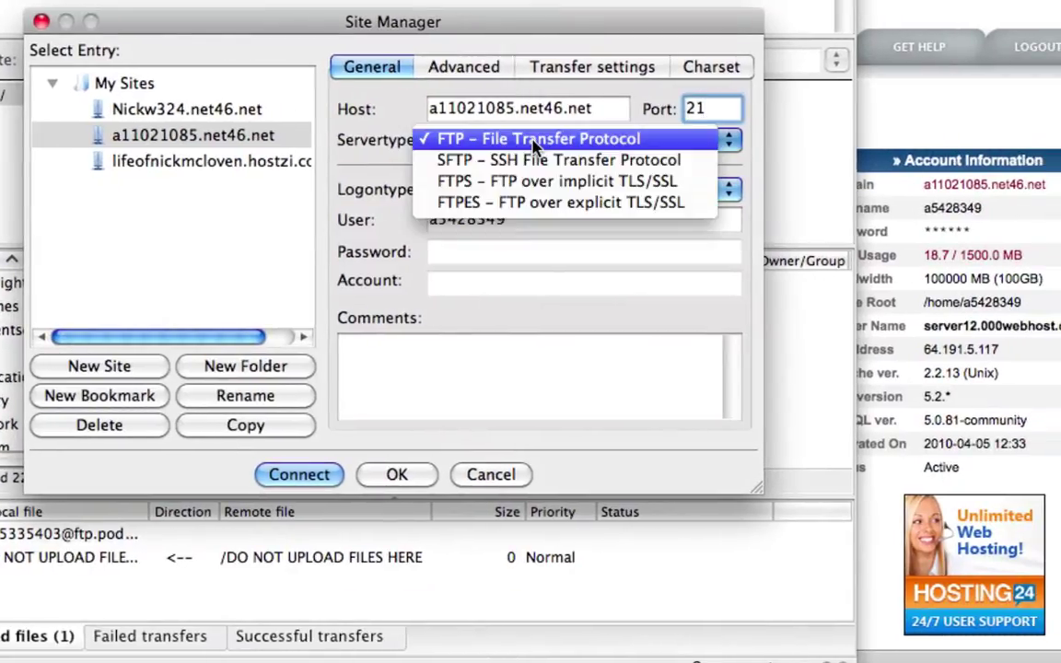
{"action": "left_click", "coordinate": [504, 146]}
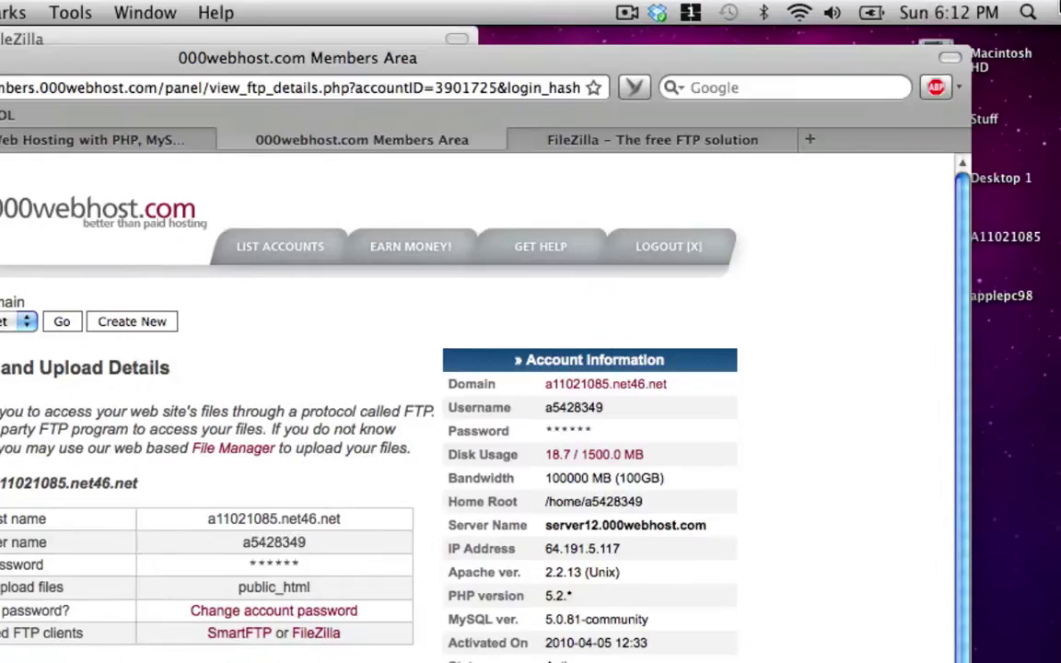
{"action": "key", "text": "F9"}
{"action": "left_click", "coordinate": [147, 527]}
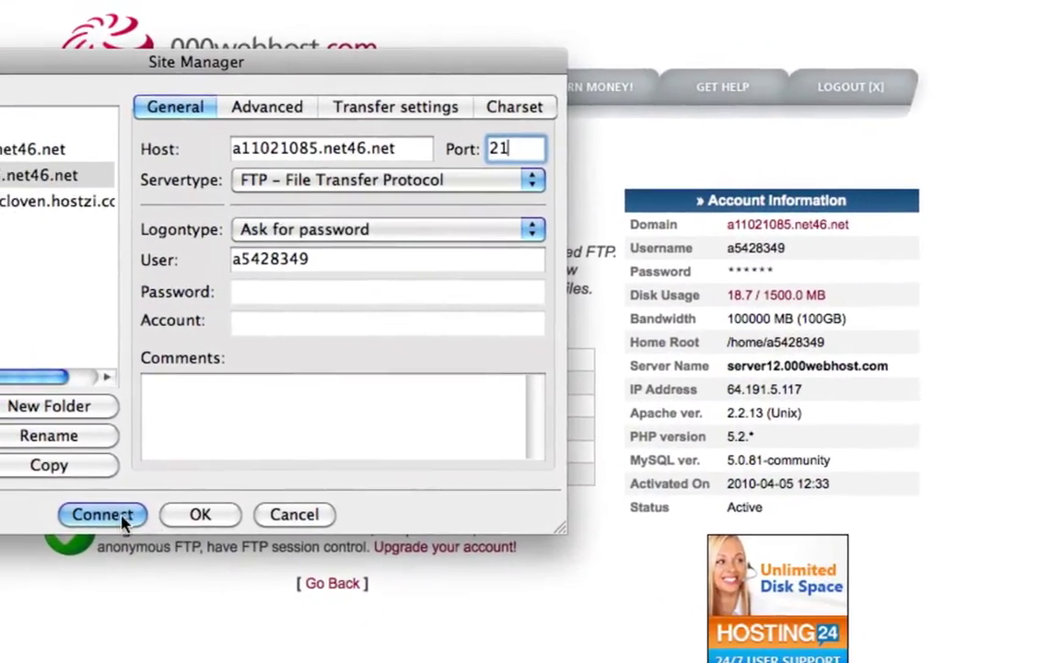
{"action": "left_click", "coordinate": [103, 515]}
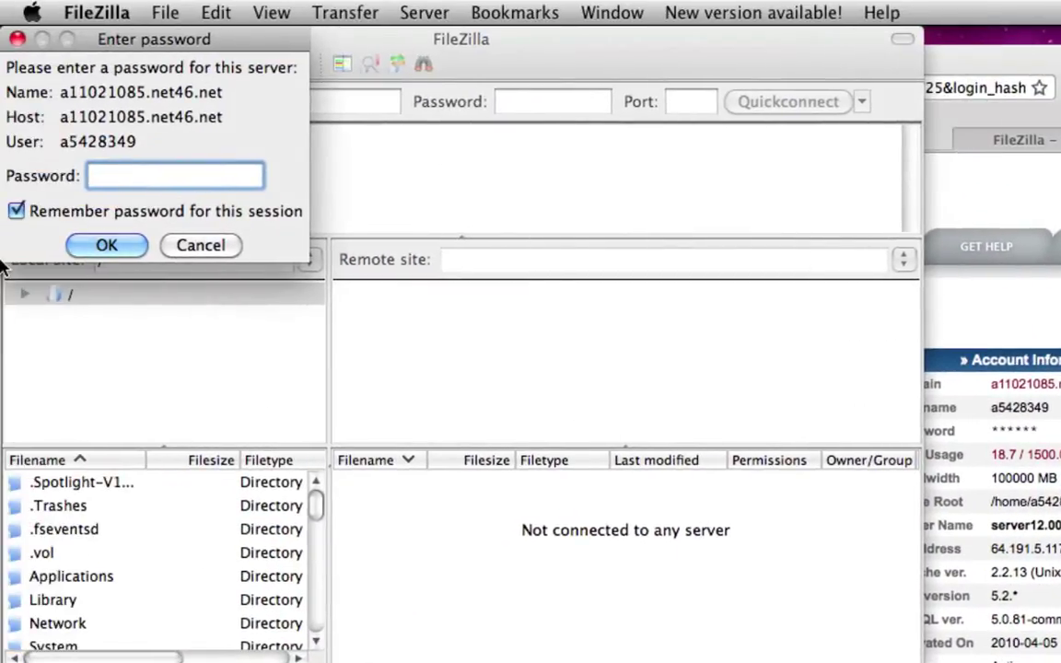
Step: Enter the FTP password to log in, then inspect the server root's notice and .ftpquota files
{"action": "type", "text": "•••••••••"}
{"action": "key", "text": "Return"}
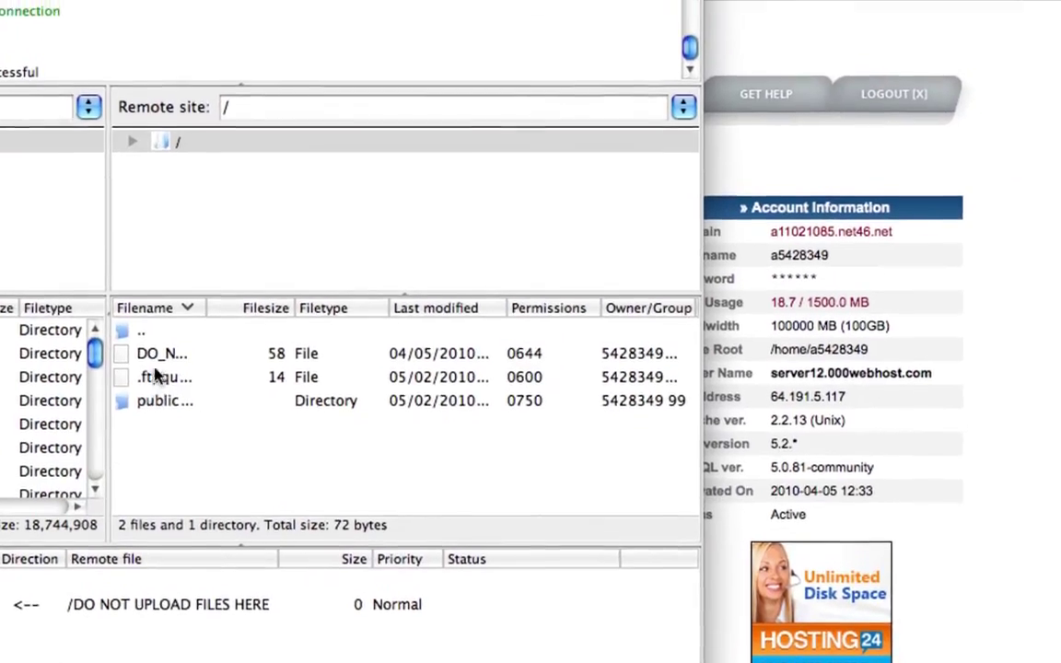
{"action": "left_click", "coordinate": [246, 301]}
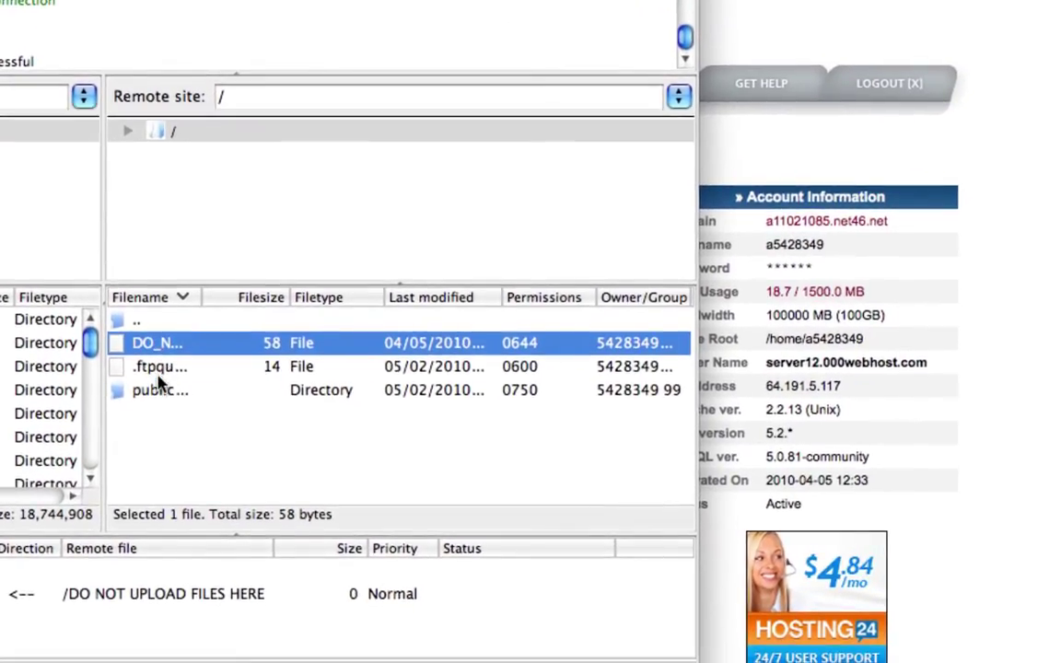
{"action": "left_click", "coordinate": [160, 389]}
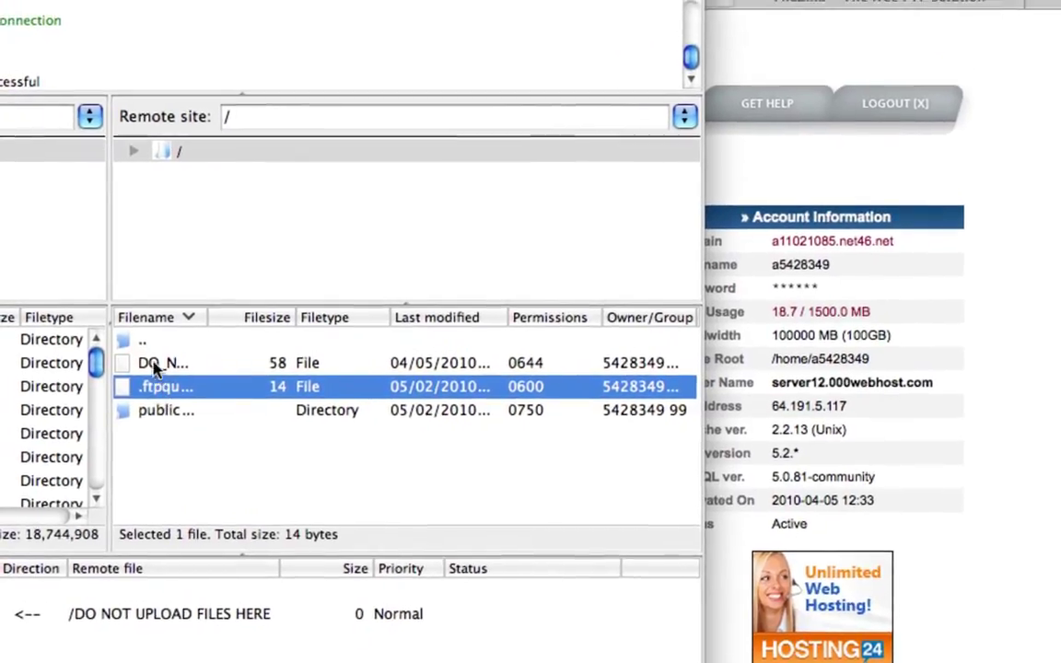
{"action": "left_click", "coordinate": [151, 351]}
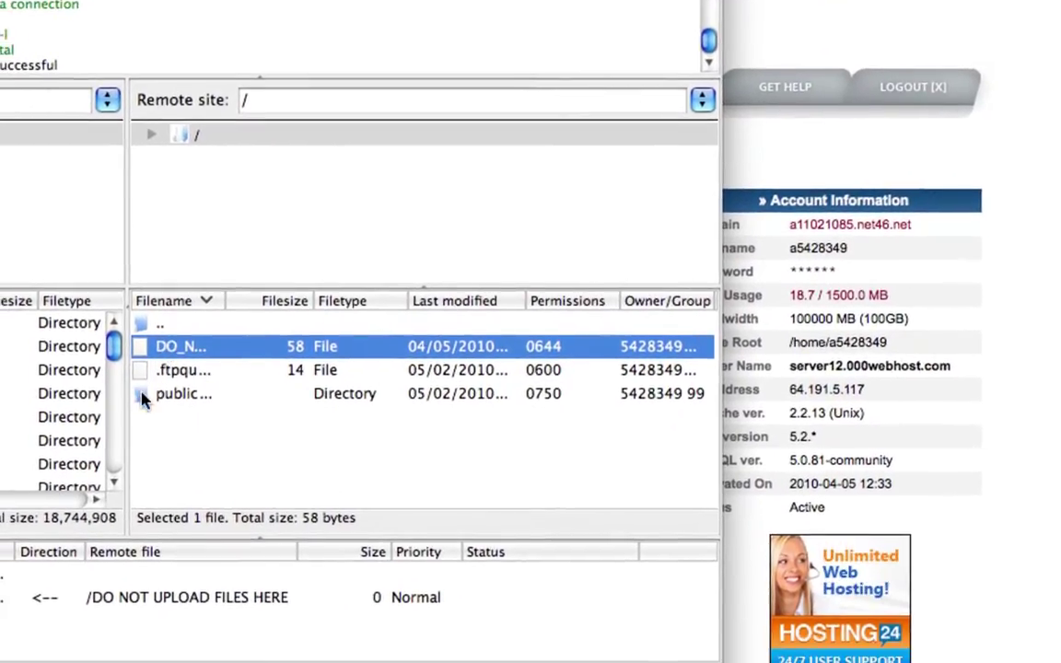
Step: Open public_html and review its index, contact, images and Blog items
{"action": "double_click", "coordinate": [141, 394]}
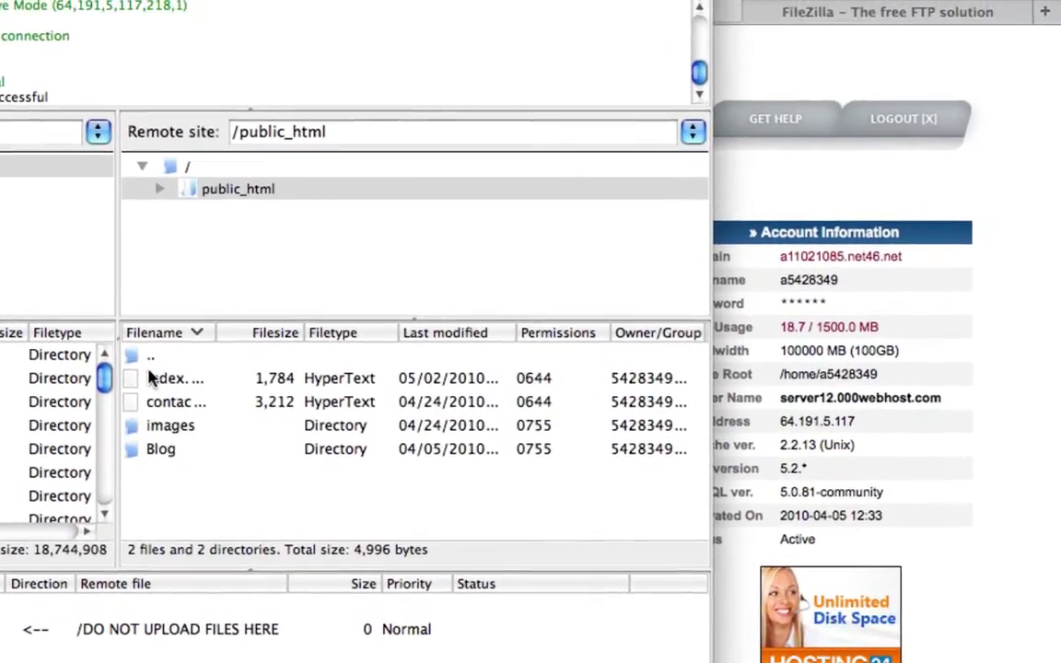
{"action": "left_click", "coordinate": [155, 359]}
{"action": "left_click", "coordinate": [154, 388]}
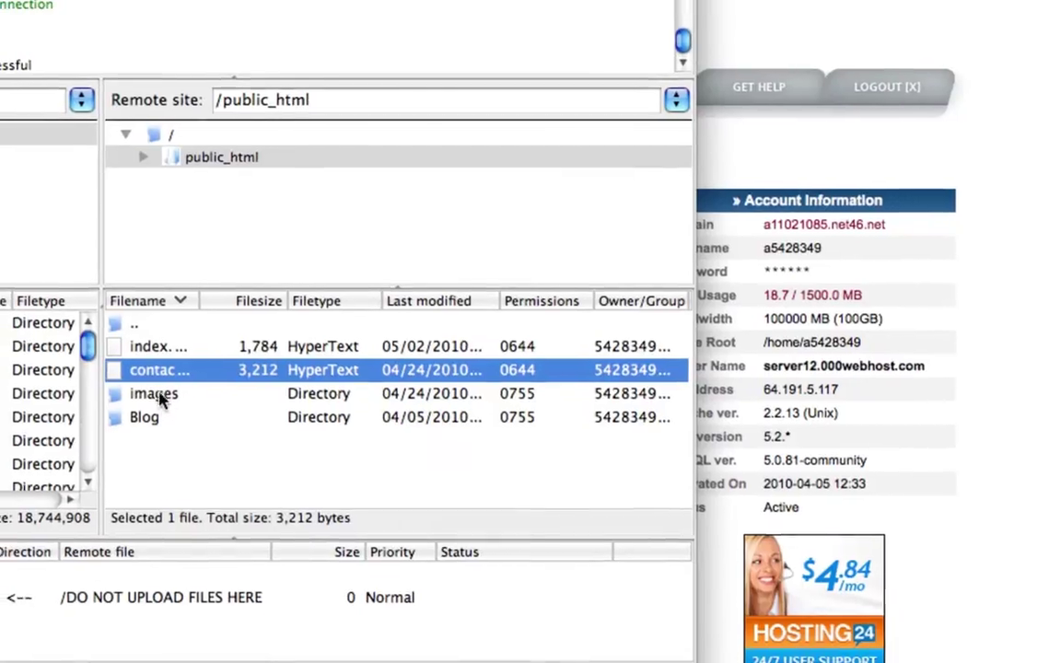
{"action": "left_click", "coordinate": [161, 394]}
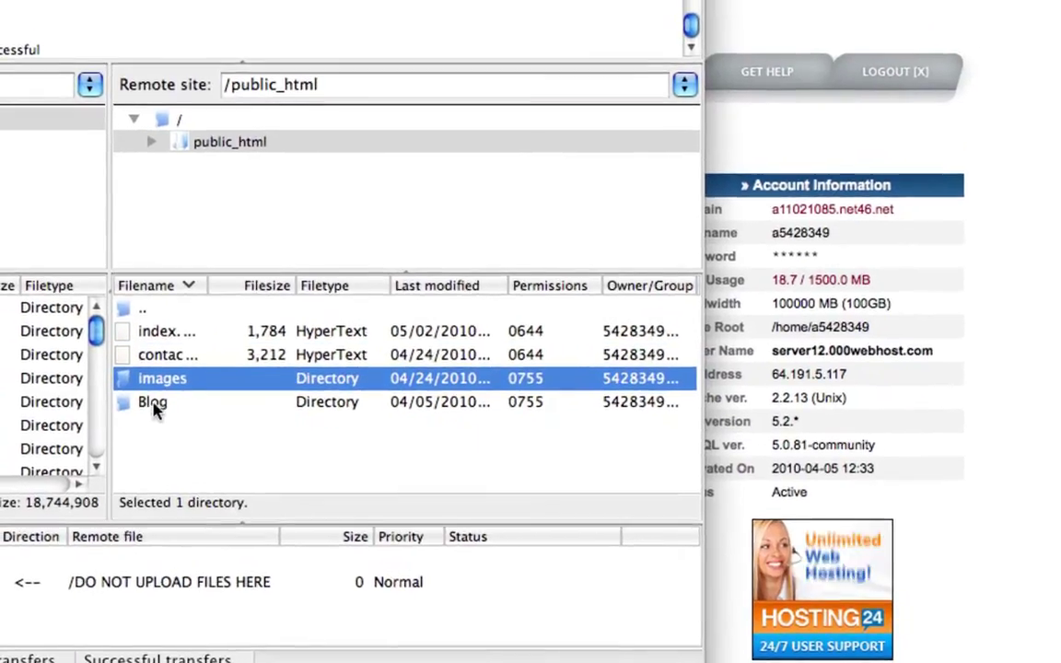
{"action": "left_click", "coordinate": [145, 418]}
{"action": "left_click", "coordinate": [144, 418], "text": "super"}
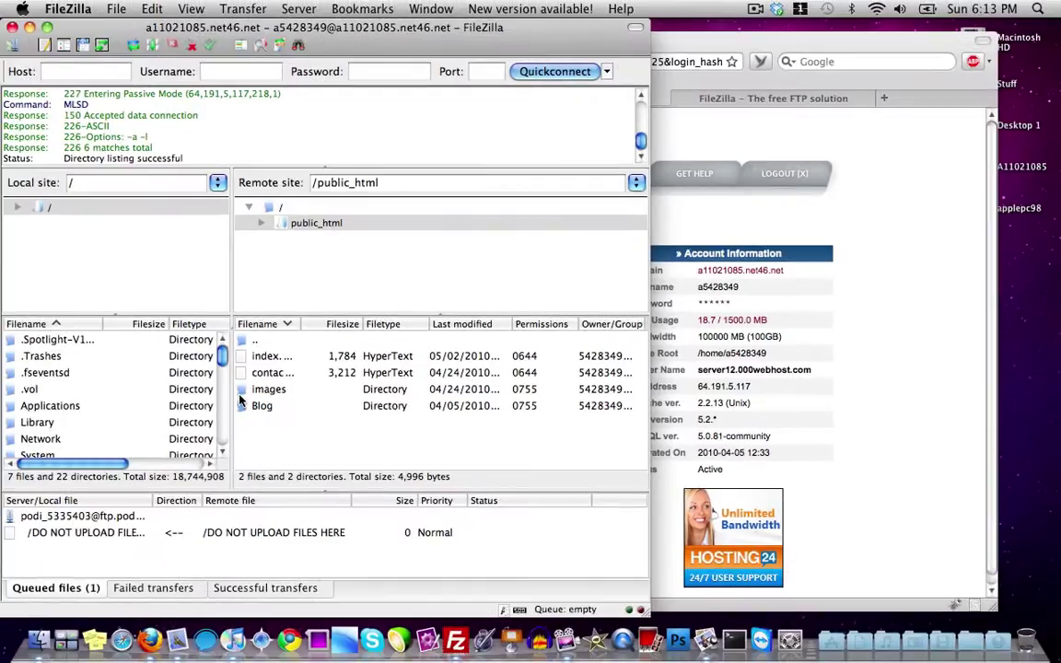
{"action": "double_click", "coordinate": [267, 341]}
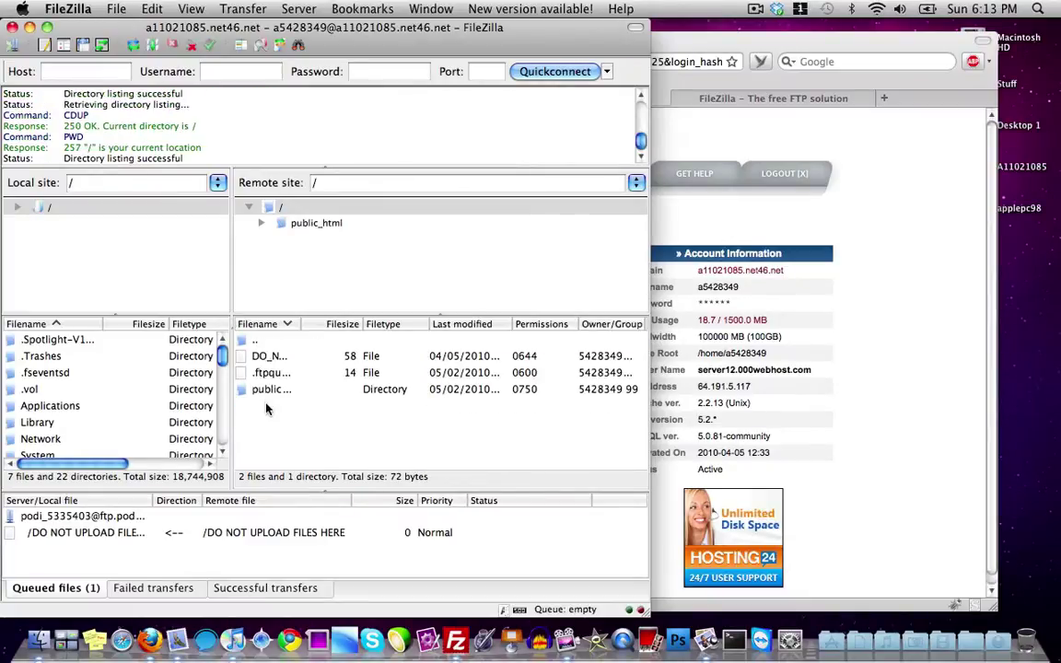
{"action": "double_click", "coordinate": [267, 389]}
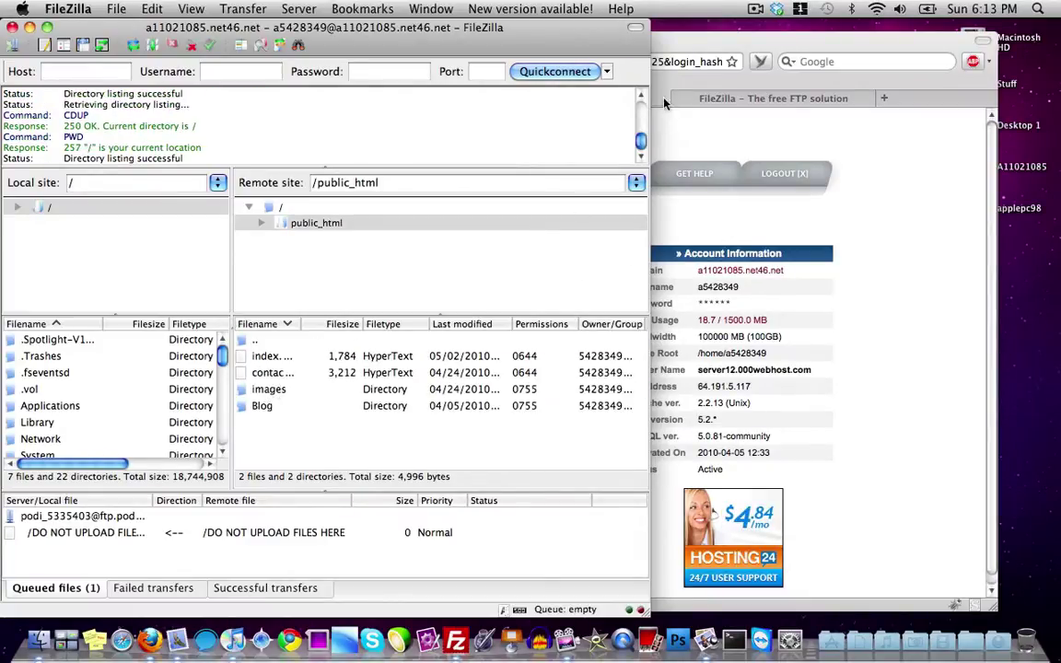
{"action": "left_click", "coordinate": [658, 40]}
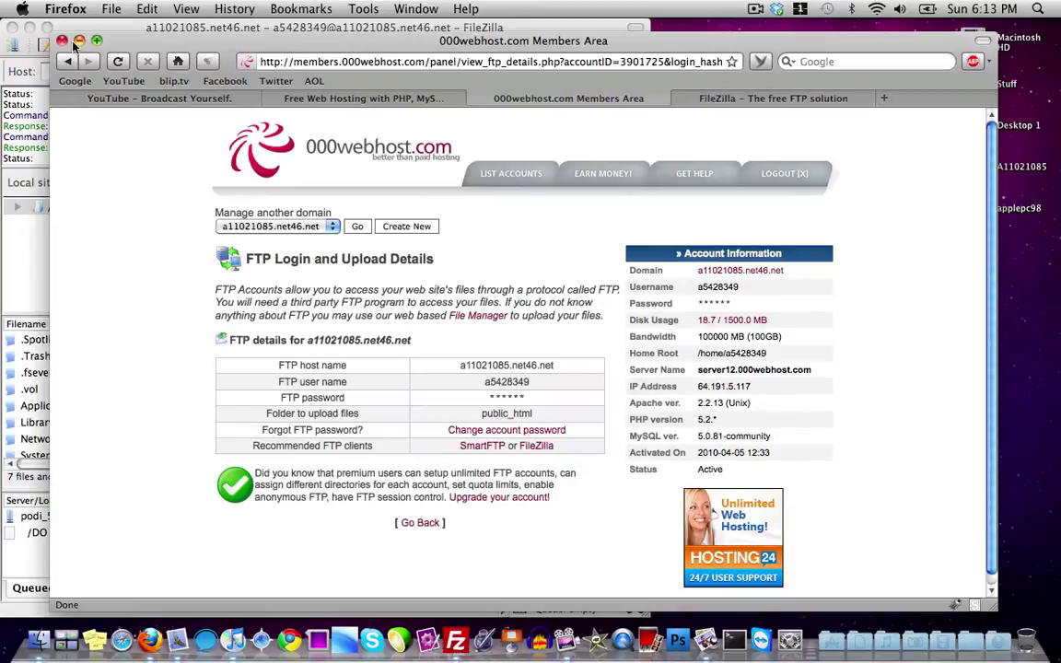
Step: Drag the local images folder, index.html and contact me.html into FileZilla's public_html pane
{"action": "left_click", "coordinate": [80, 40]}
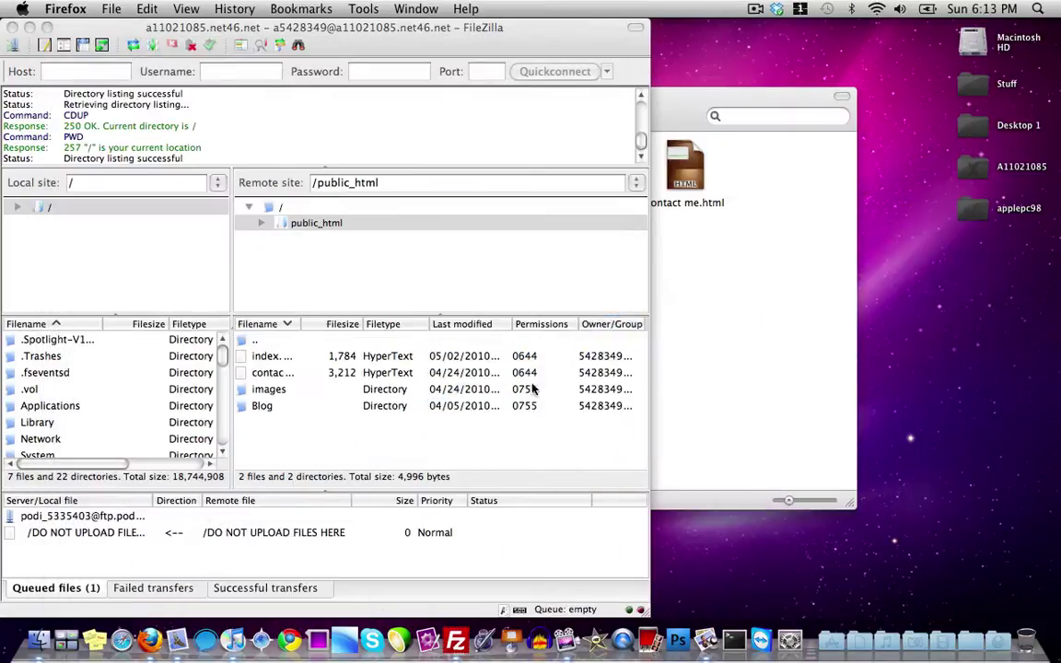
{"action": "left_click", "coordinate": [653, 297]}
{"action": "left_click_drag", "start_coordinate": [442, 279], "coordinate": [720, 156]}
{"action": "left_click_drag", "start_coordinate": [532, 97], "coordinate": [778, 79]}
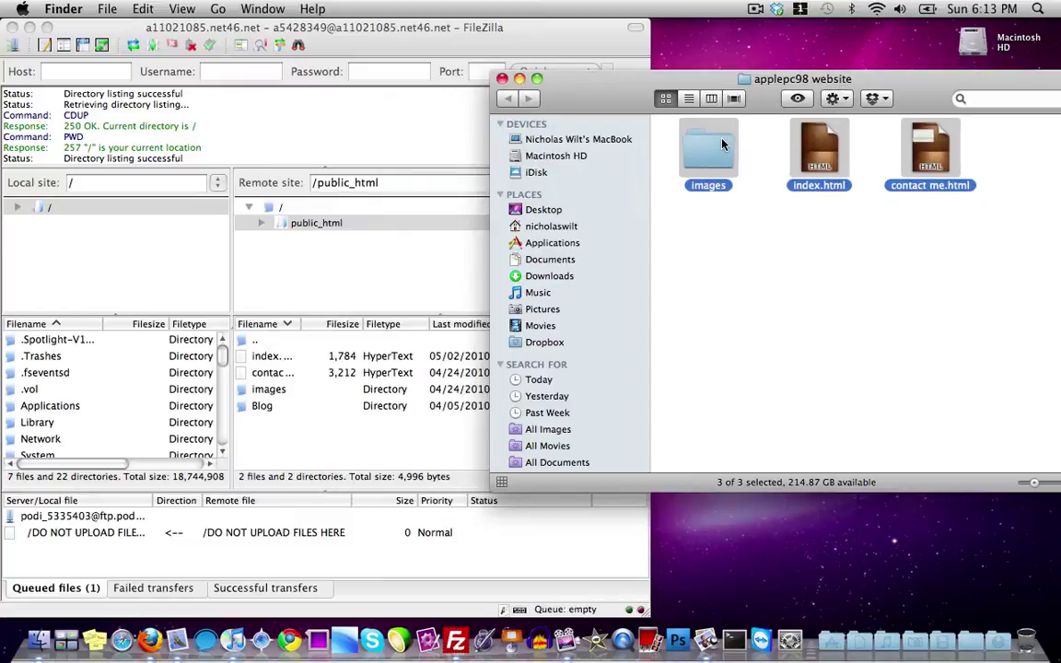
{"action": "left_click", "coordinate": [328, 433]}
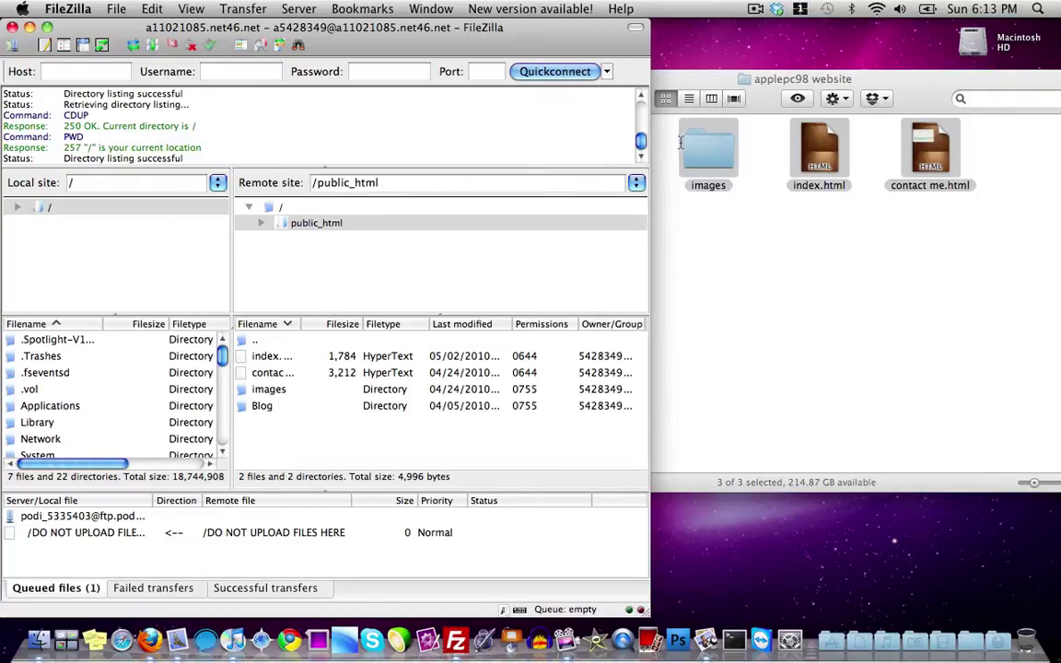
{"action": "left_click_drag", "start_coordinate": [732, 179], "coordinate": [567, 405]}
Step: Close the website folder and FileZilla, and restore the 000webhost FTP details page
{"action": "left_click", "coordinate": [773, 282]}
{"action": "left_click", "coordinate": [501, 79]}
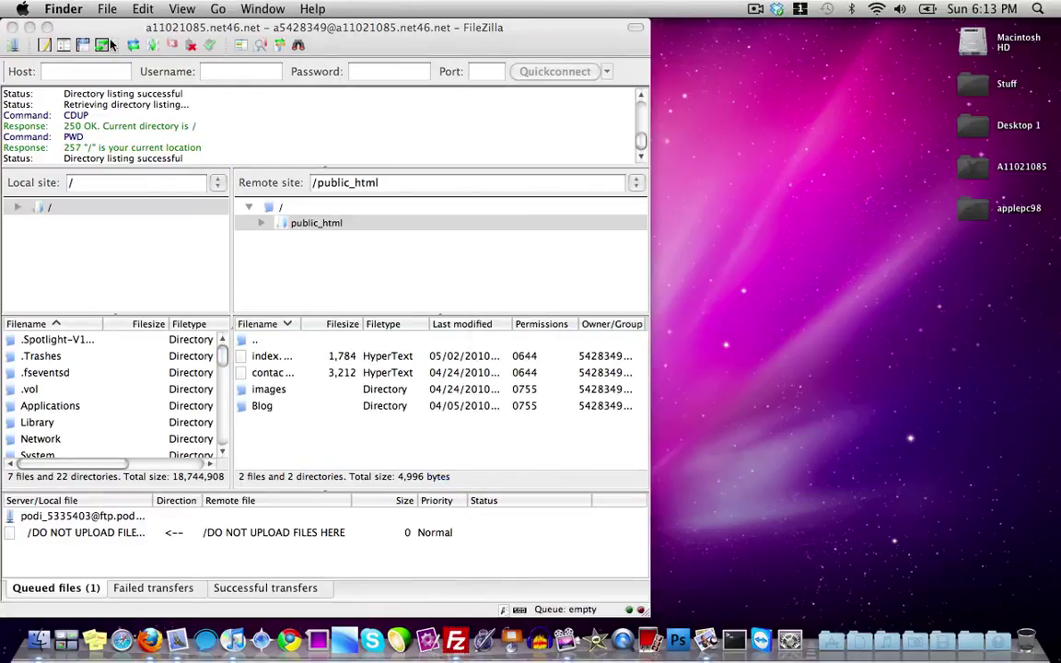
{"action": "left_click", "coordinate": [11, 28]}
{"action": "key", "text": "F9"}
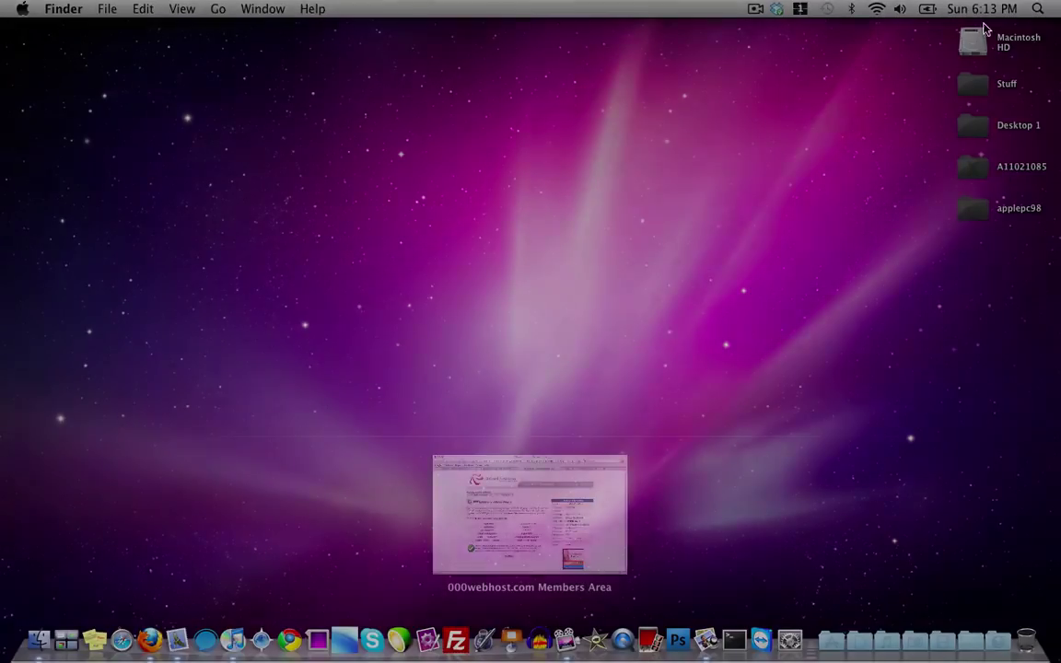
{"action": "left_click", "coordinate": [536, 507]}
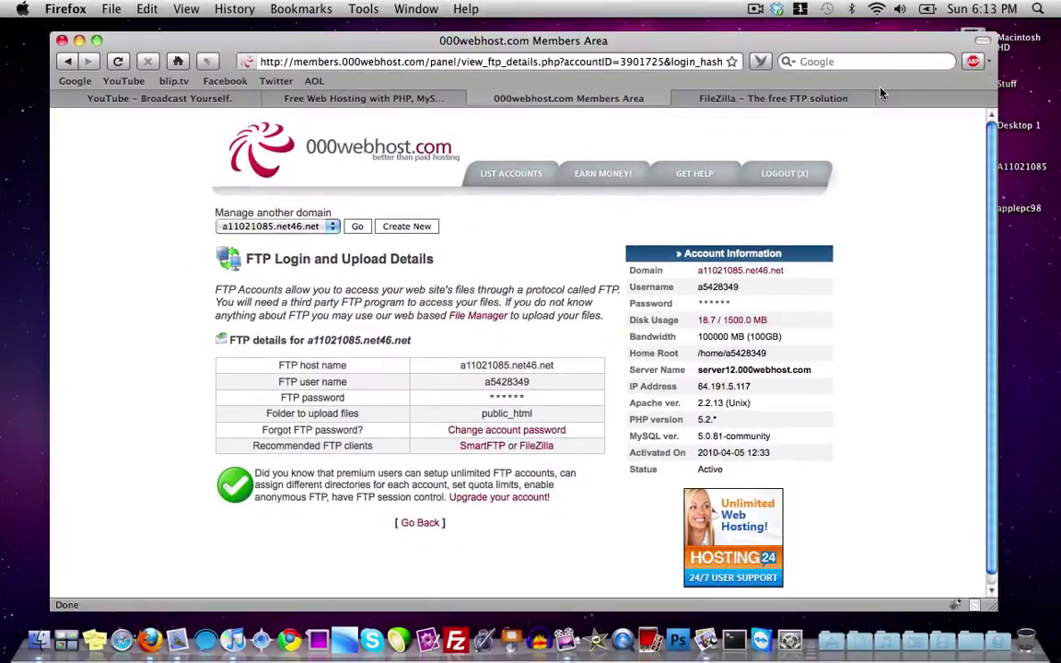
{"action": "double_click", "coordinate": [882, 97]}
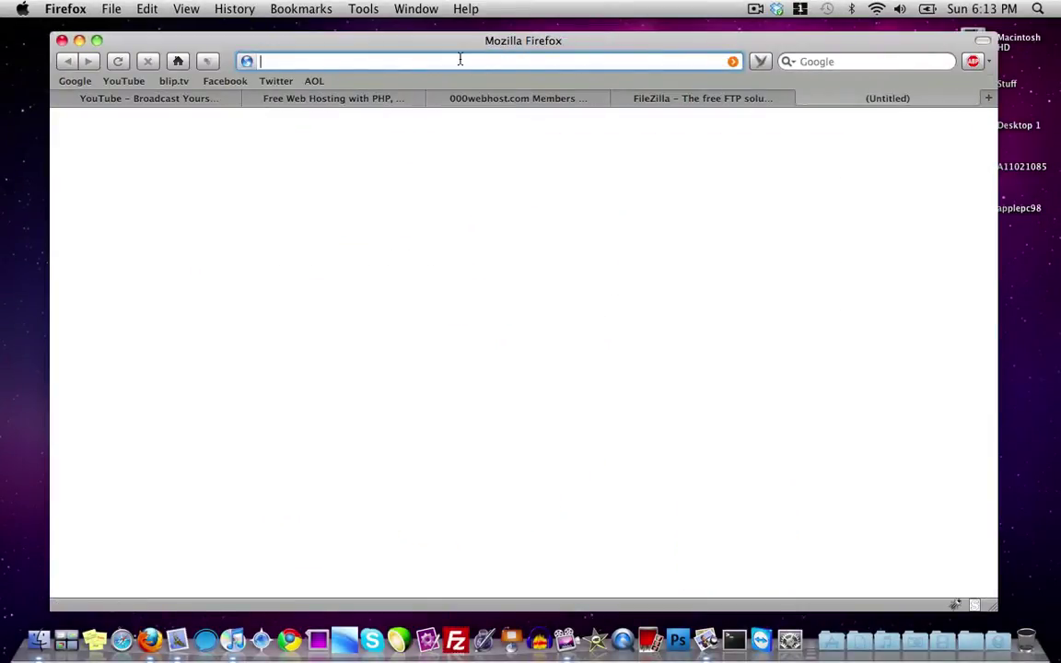
{"action": "type", "text": "a11"}
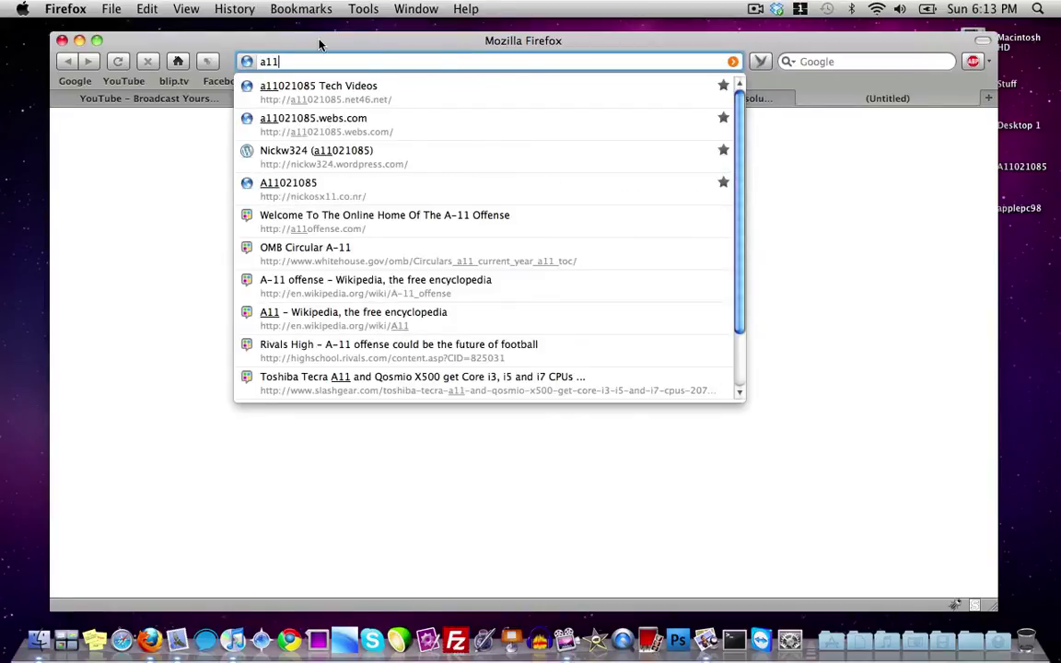
{"action": "left_click", "coordinate": [324, 92]}
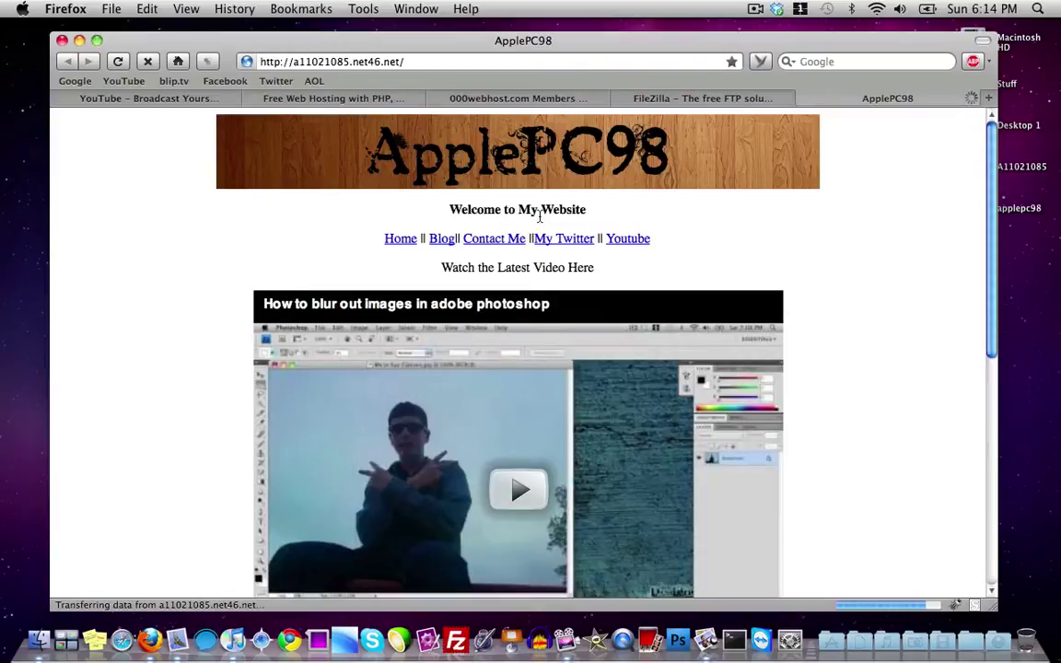
{"action": "scroll", "coordinate": [539, 216], "scroll_direction": "down", "scroll_amount": 10}
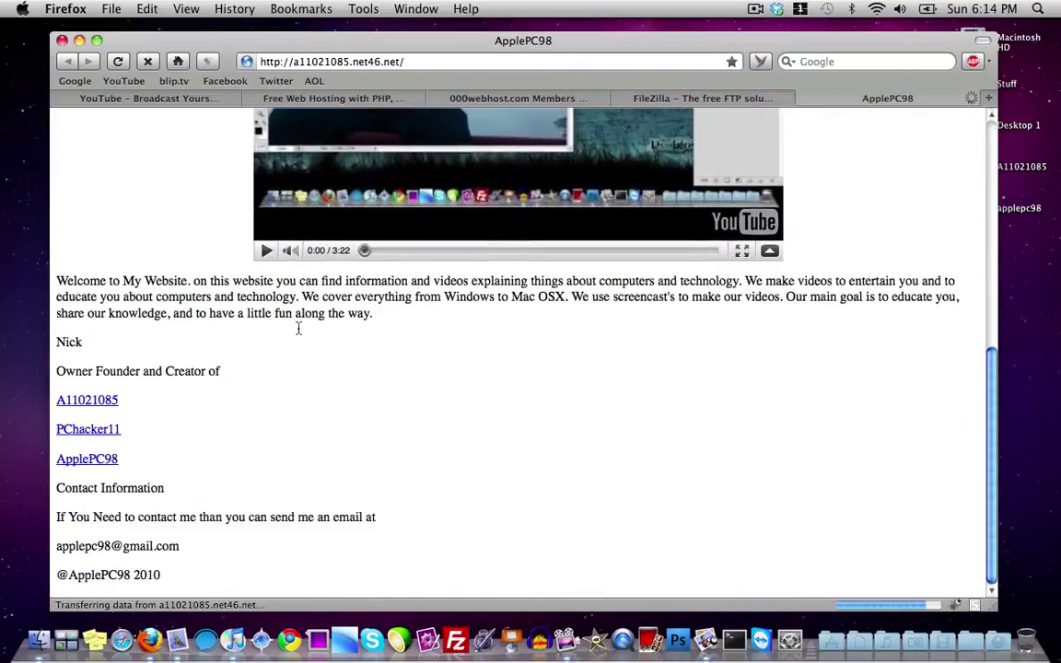
{"action": "scroll", "coordinate": [298, 328], "scroll_direction": "up", "scroll_amount": 10}
{"action": "scroll", "coordinate": [155, 228], "scroll_direction": "down", "scroll_amount": 10}
{"action": "scroll", "coordinate": [284, 426], "scroll_direction": "up", "scroll_amount": 10}
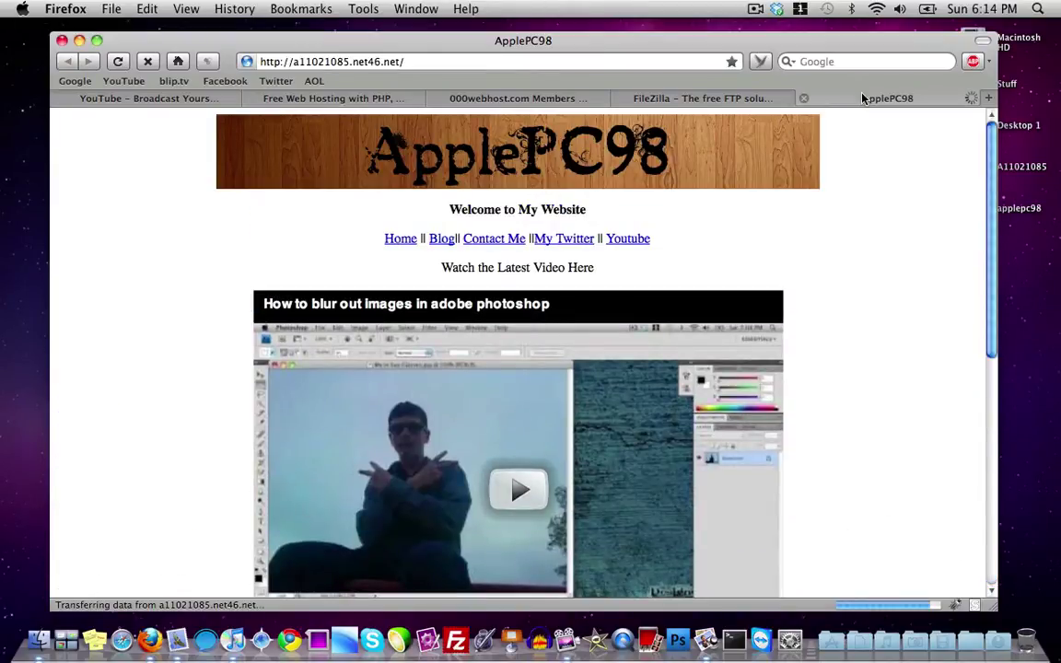
{"action": "key", "text": "super+w"}
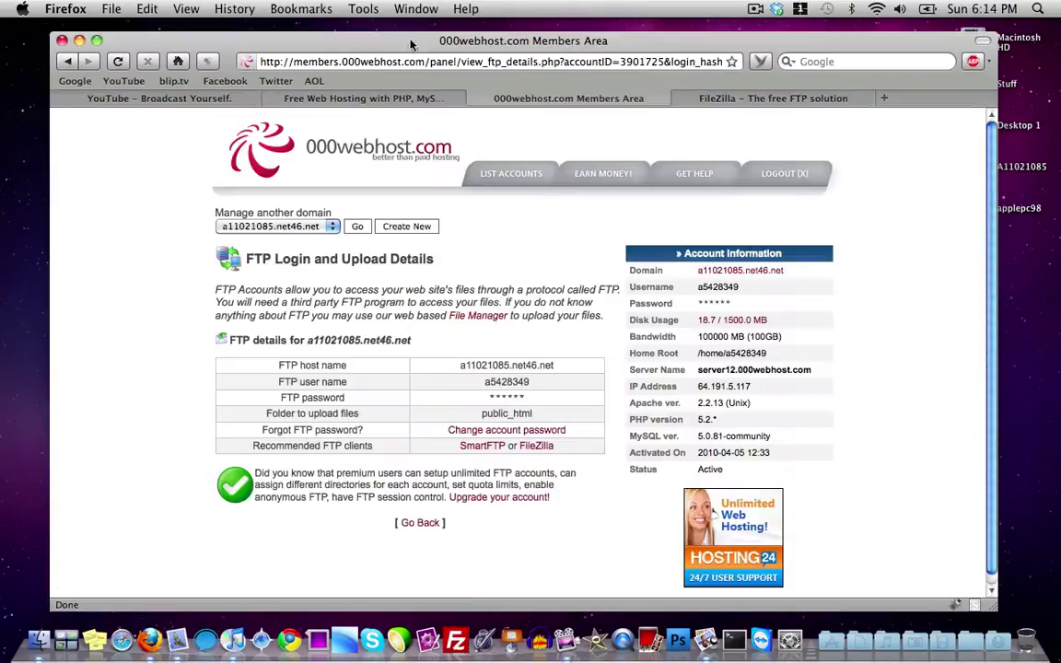
Step: Load co.cc and co.tv in new tabs, then open another blank tab
{"action": "left_click", "coordinate": [883, 97]}
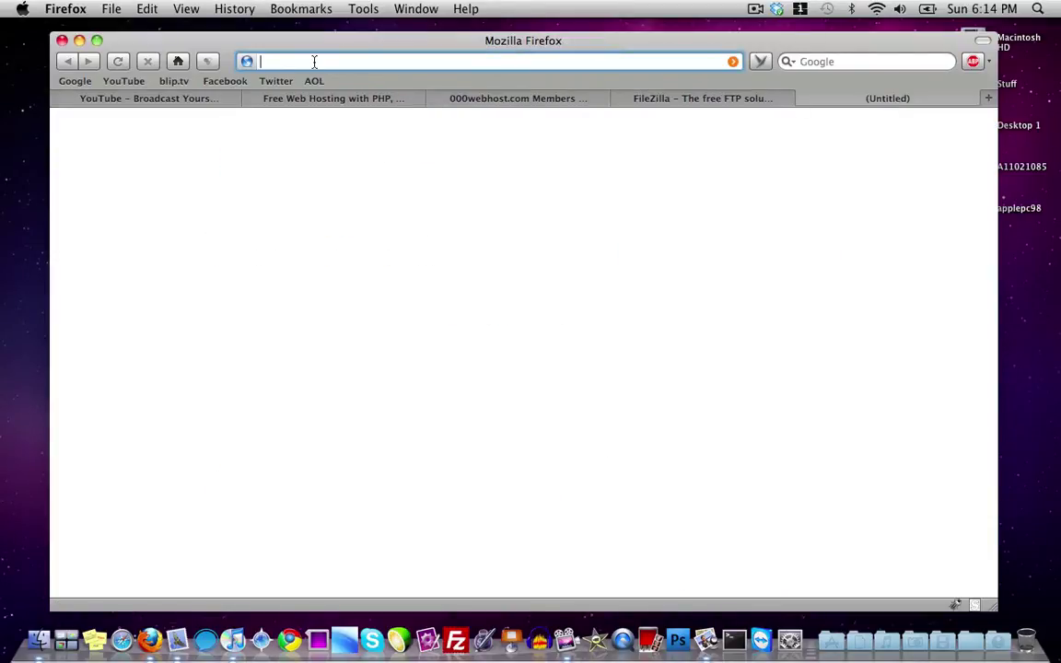
{"action": "type", "text": "co.cc"}
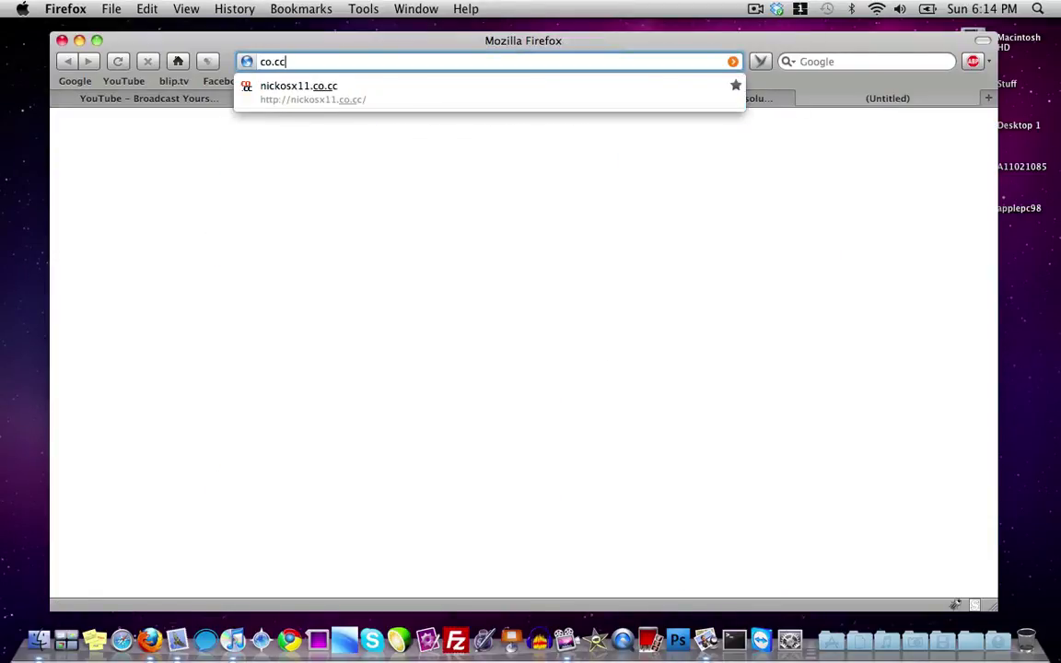
{"action": "key", "text": "Return"}
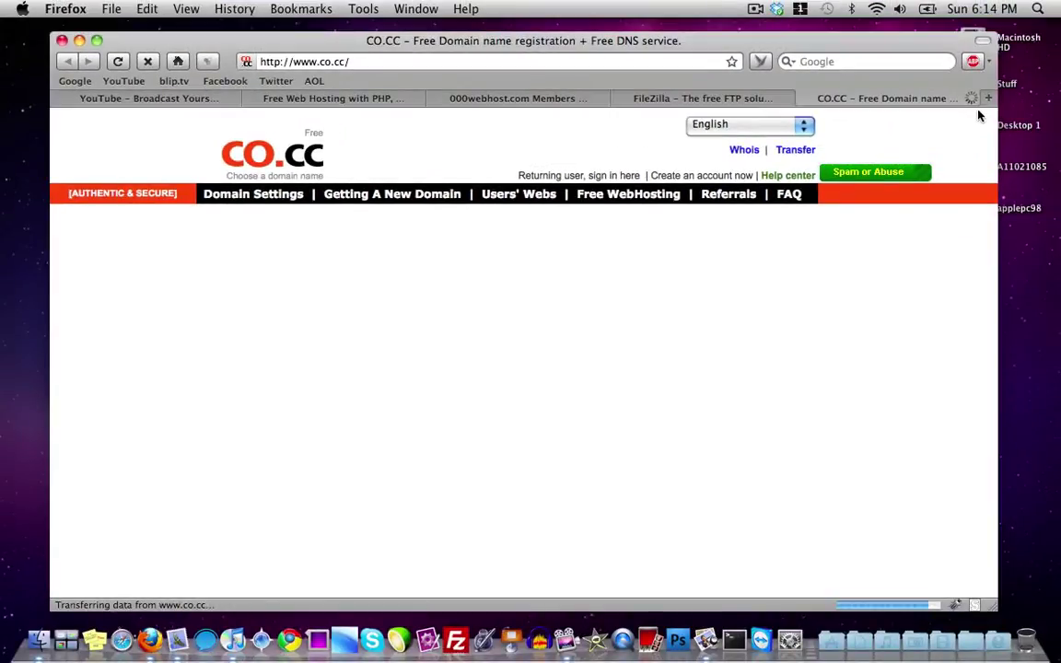
{"action": "left_click", "coordinate": [989, 99]}
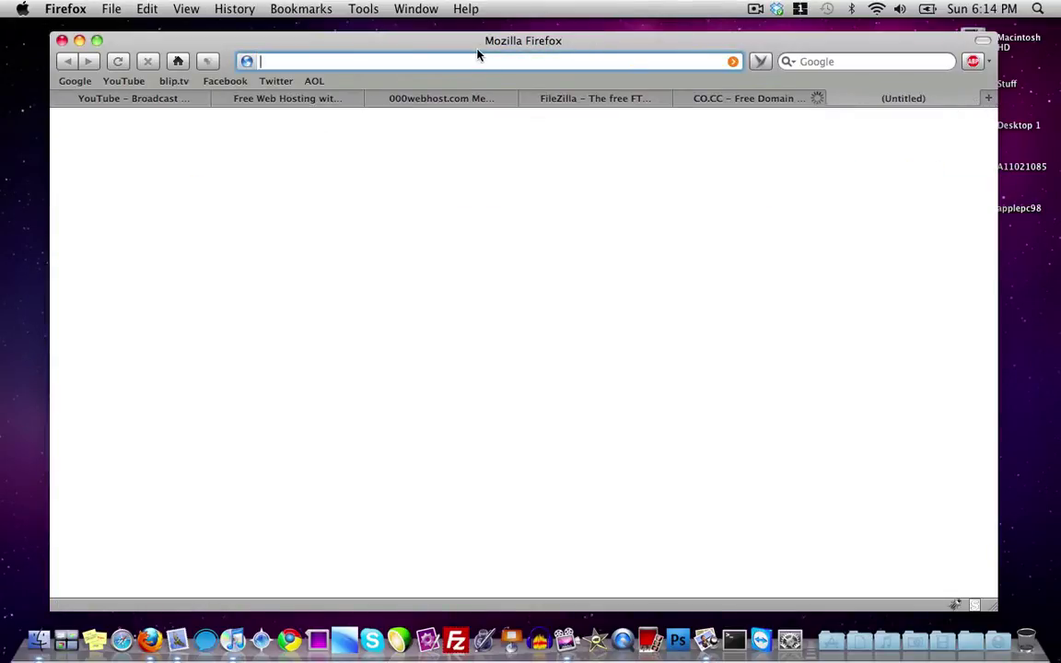
{"action": "type", "text": "co.tv"}
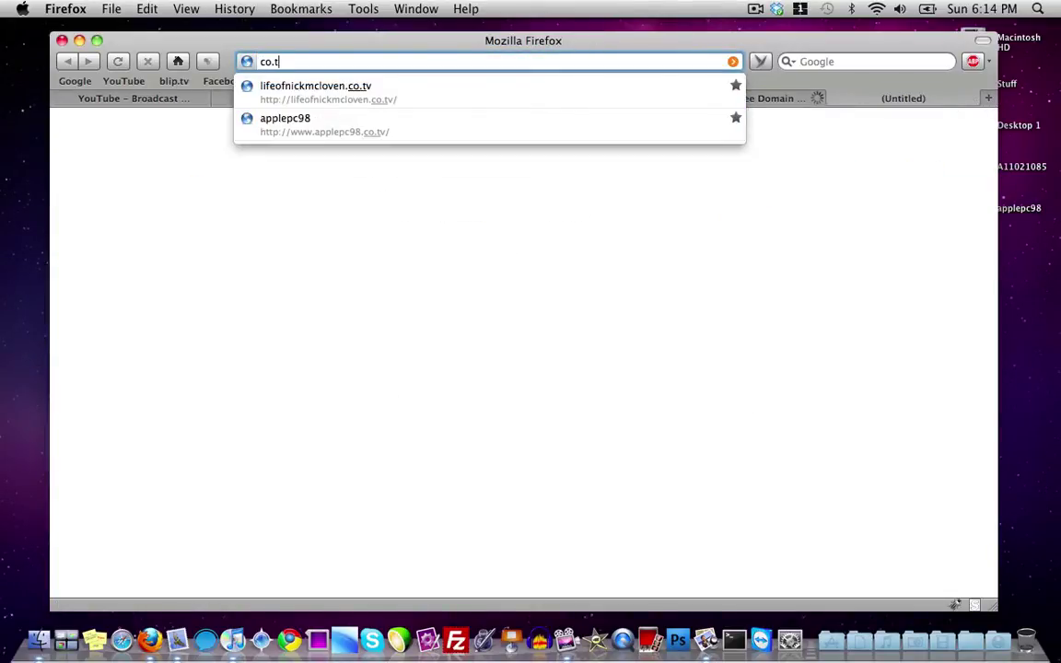
{"action": "key", "text": "Return"}
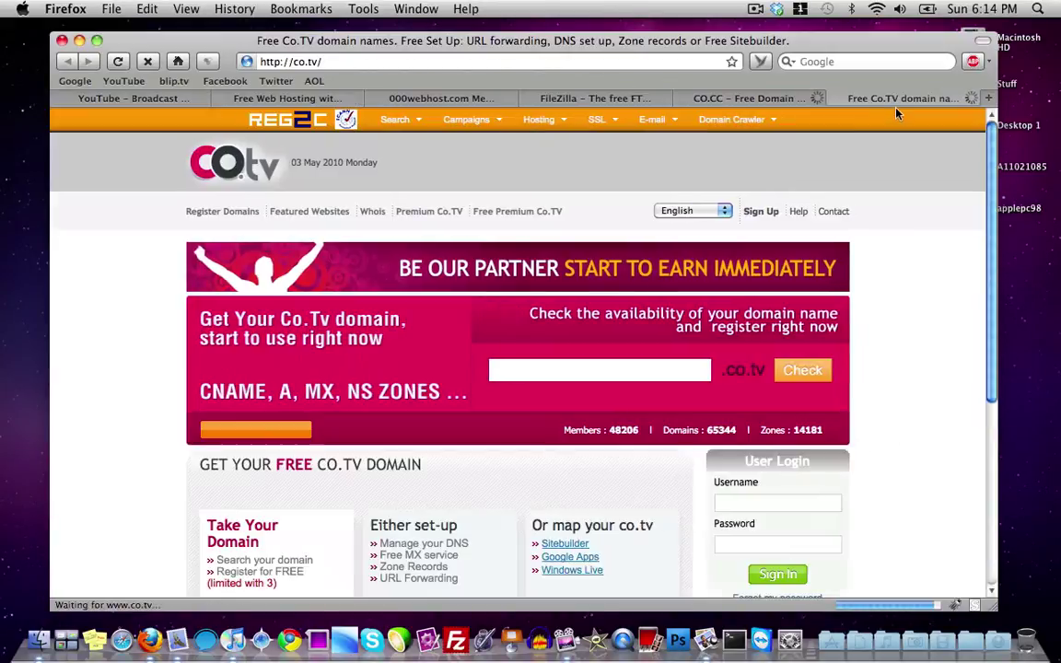
{"action": "left_click", "coordinate": [988, 97]}
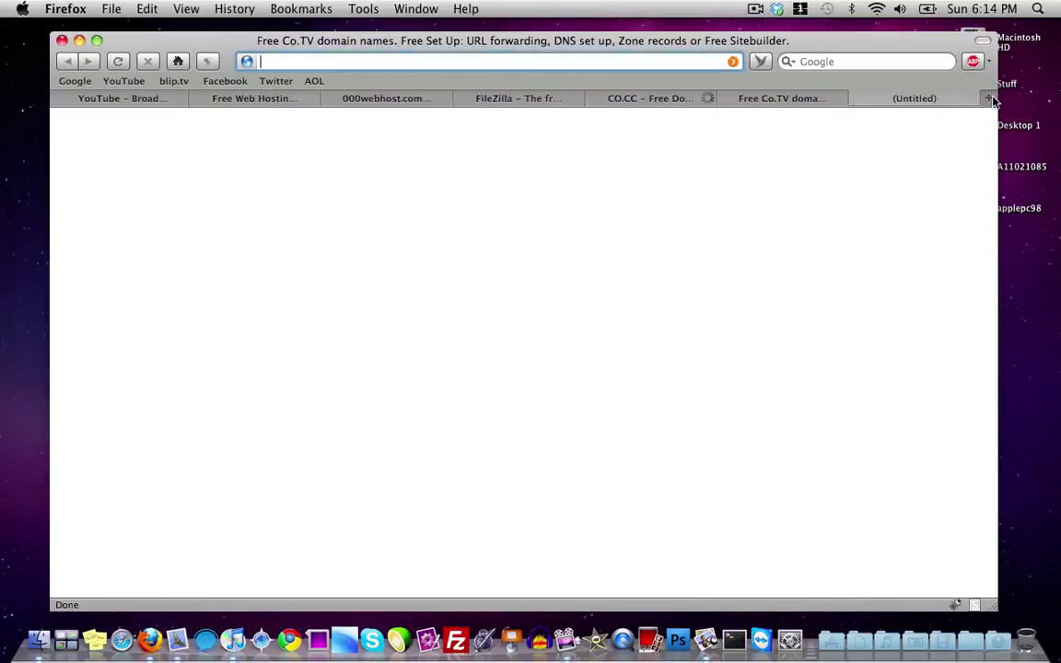
Step: Load the co.nr free domain site in a blank tab
{"action": "left_click", "coordinate": [988, 98]}
{"action": "left_click", "coordinate": [841, 100]}
{"action": "left_click", "coordinate": [517, 63]}
{"action": "type", "text": "co.nr"}
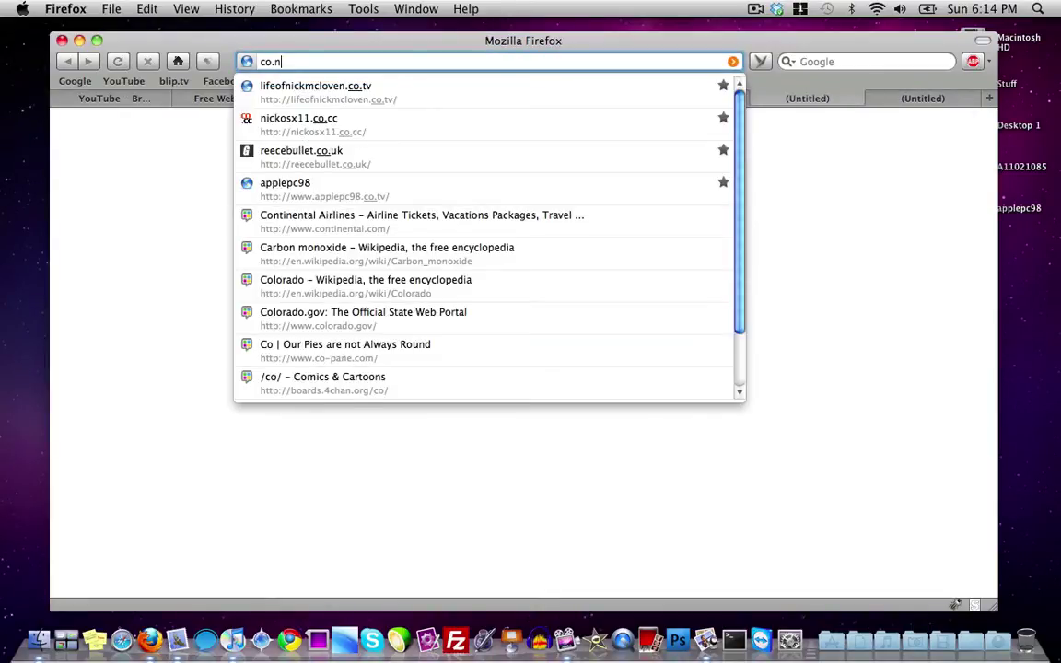
{"action": "key", "text": "Return"}
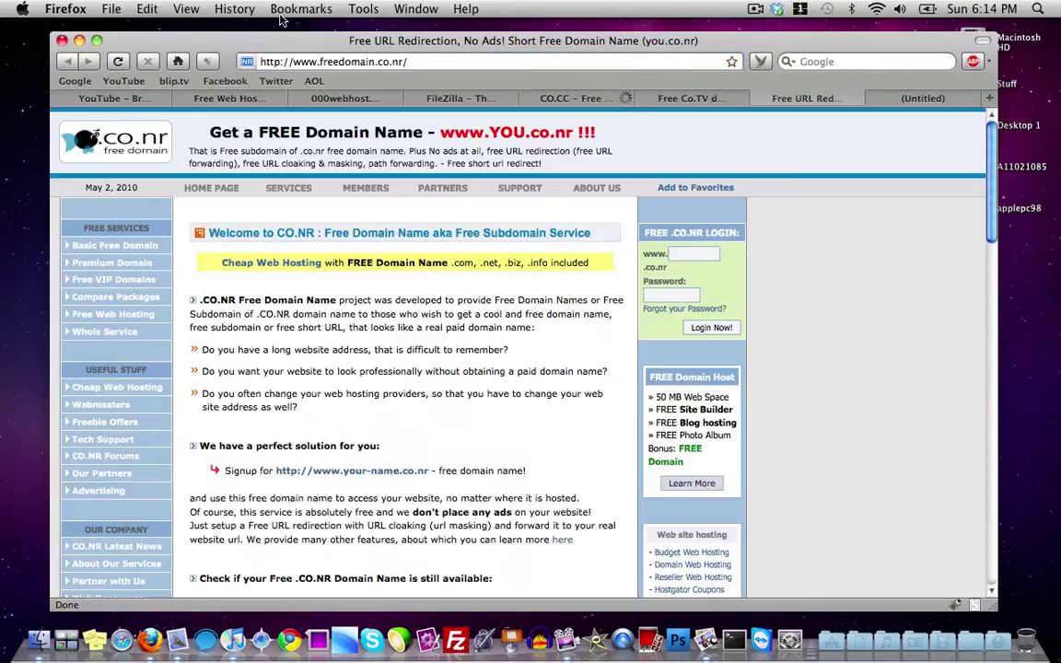
Step: Load dot.tk in the remaining blank tab, correcting the mistyped dot.tl
{"action": "left_click", "coordinate": [898, 102]}
{"action": "left_click", "coordinate": [468, 61]}
{"action": "type", "text": "dot"}
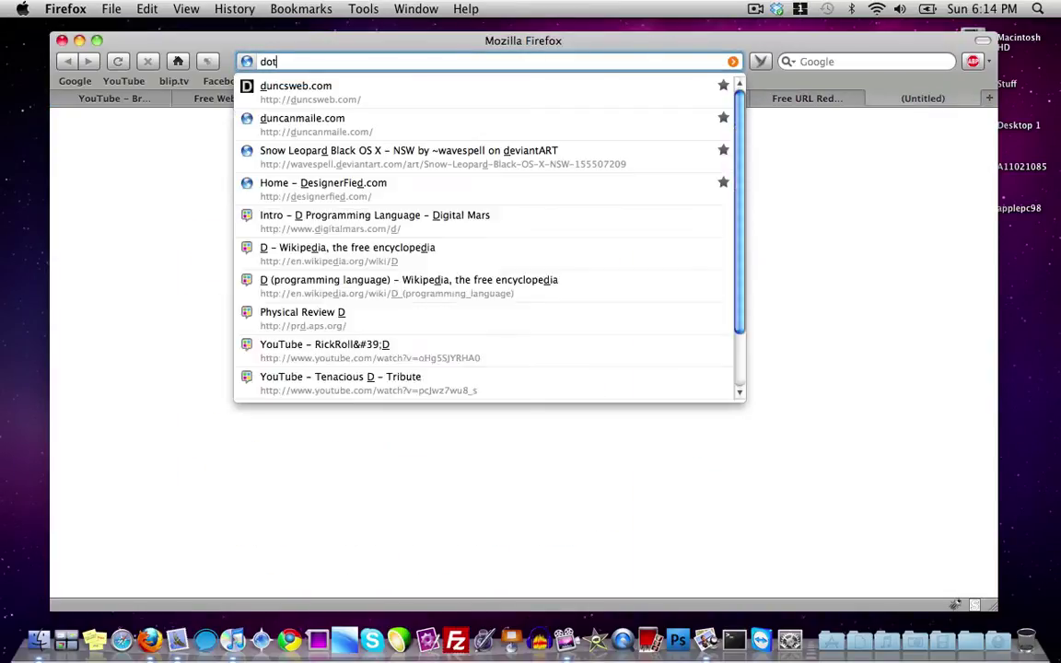
{"action": "type", "text": ".tl"}
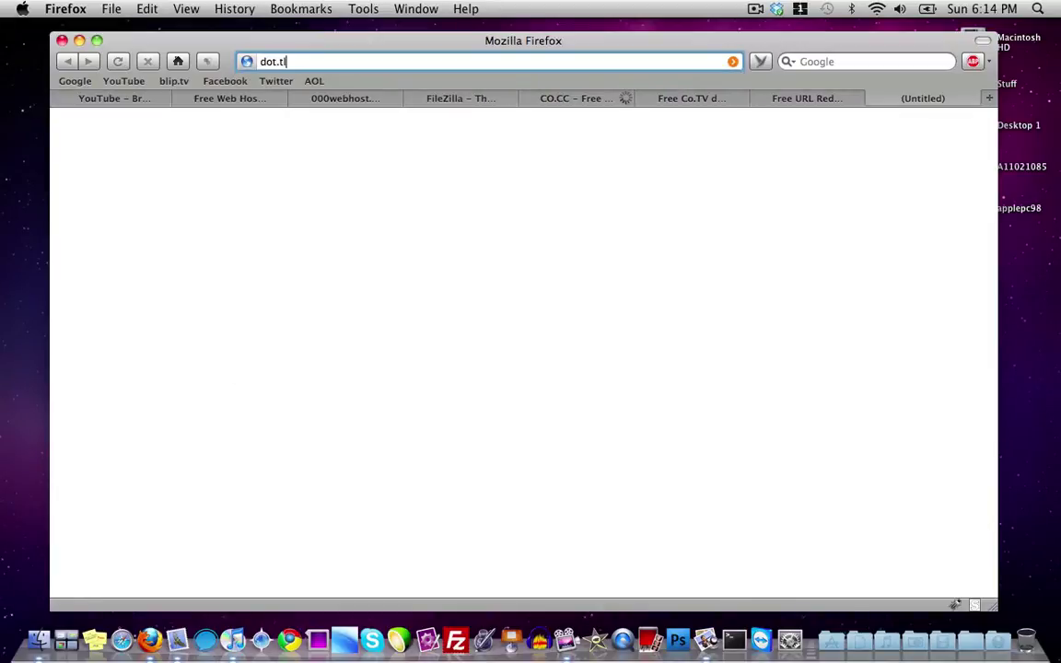
{"action": "key", "text": "Return"}
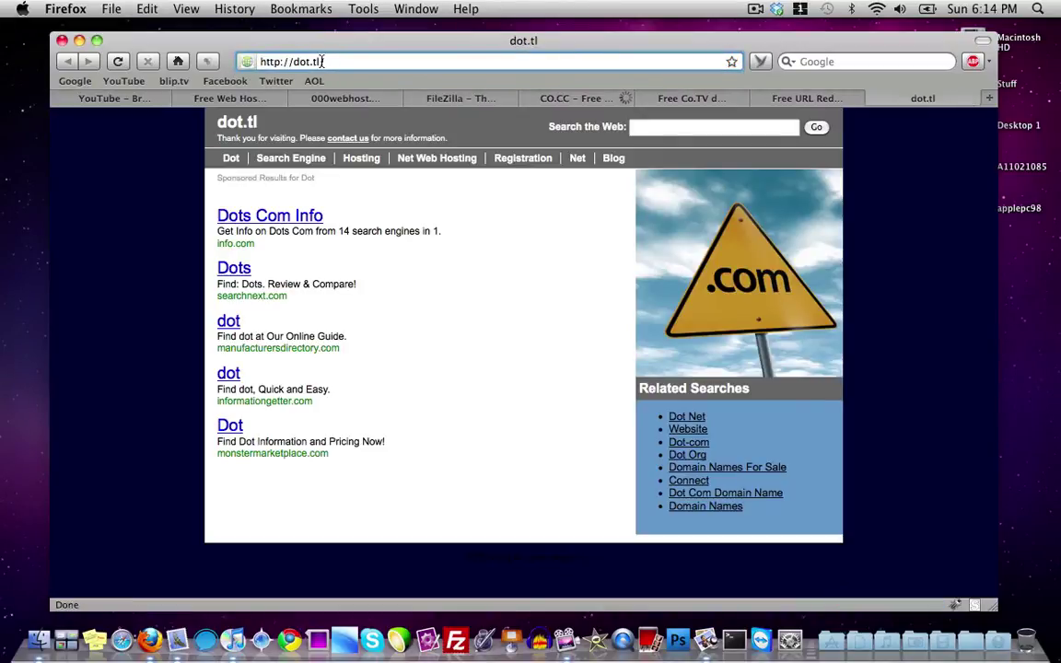
{"action": "left_click", "coordinate": [322, 61]}
{"action": "key", "text": "BackSpace"}
{"action": "type", "text": "k"}
{"action": "key", "text": "Return"}
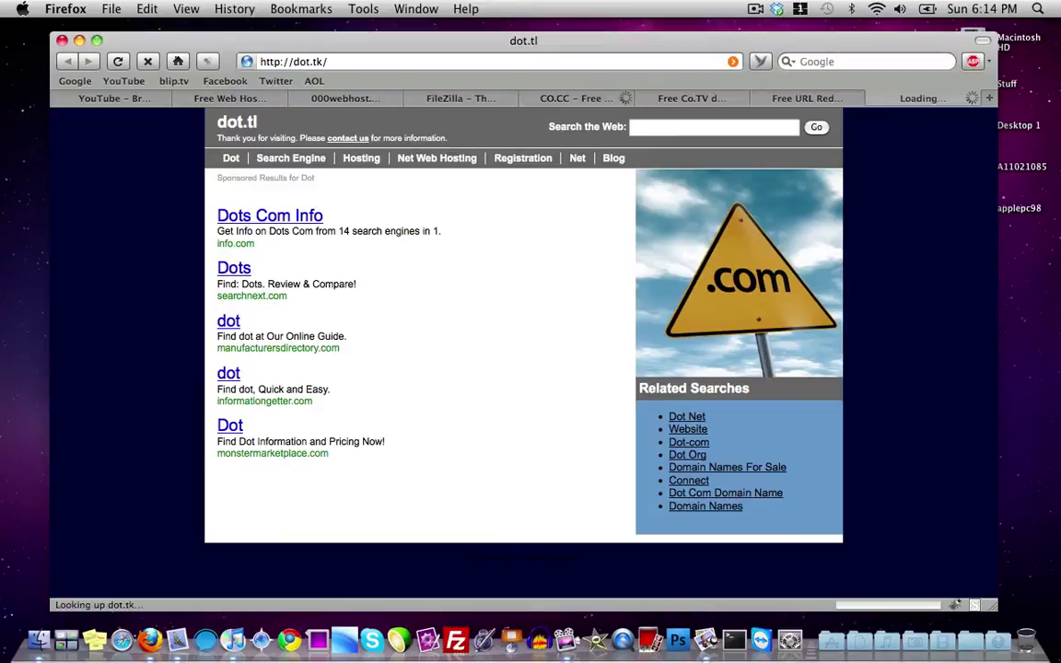
Step: Return to the Free Co.TV tab
{"action": "left_click", "coordinate": [753, 7]}
{"action": "left_click", "coordinate": [702, 9]}
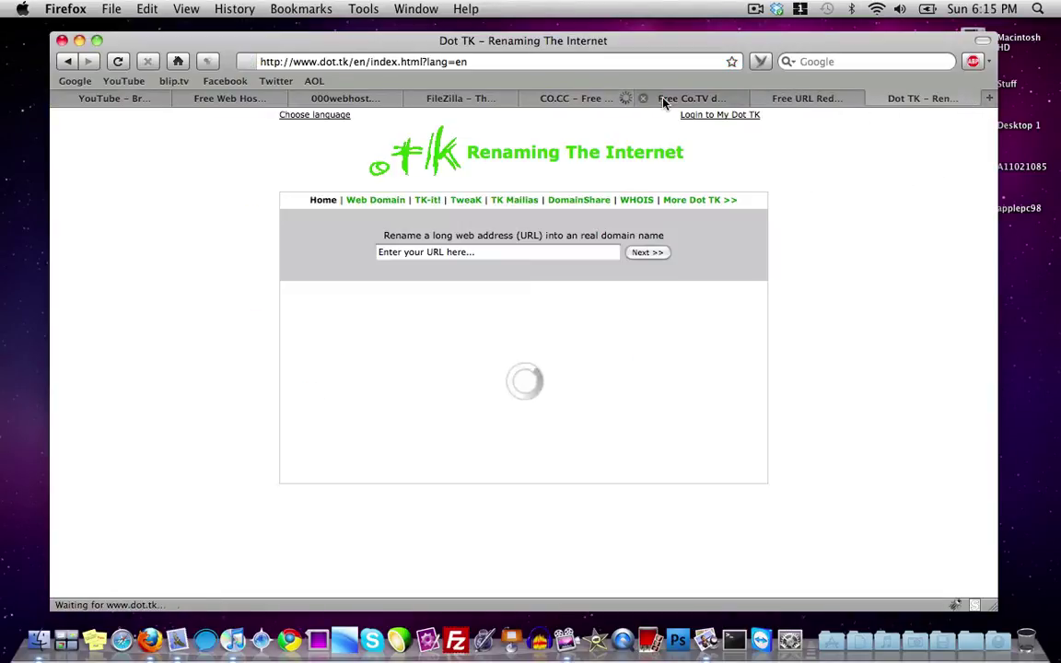
{"action": "left_click", "coordinate": [699, 98]}
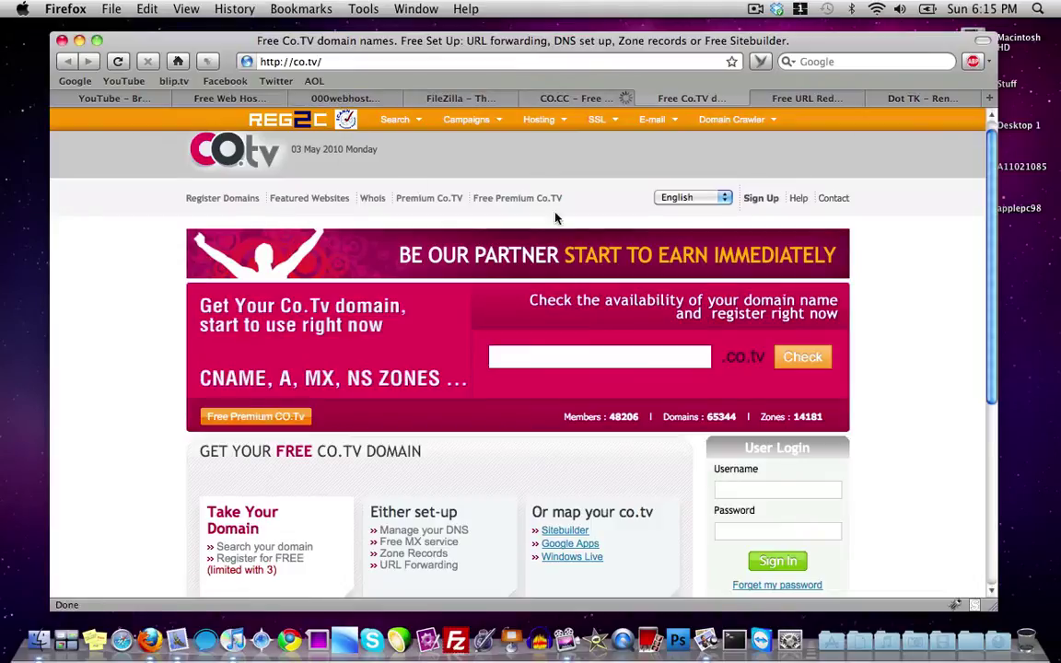
{"action": "key", "text": "super+t"}
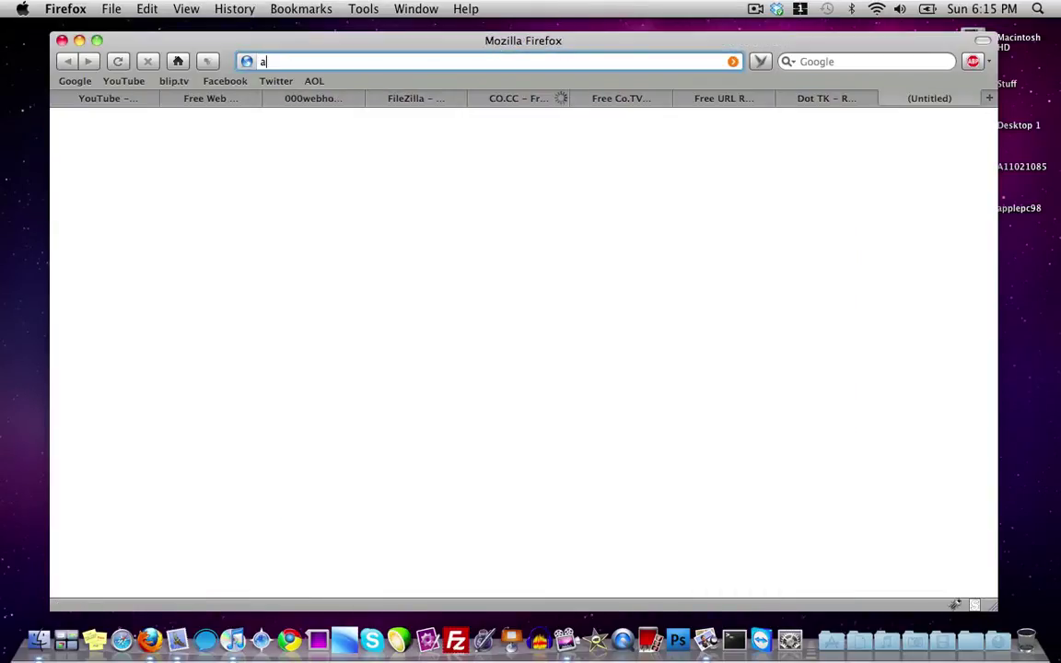
{"action": "left_click", "coordinate": [322, 85]}
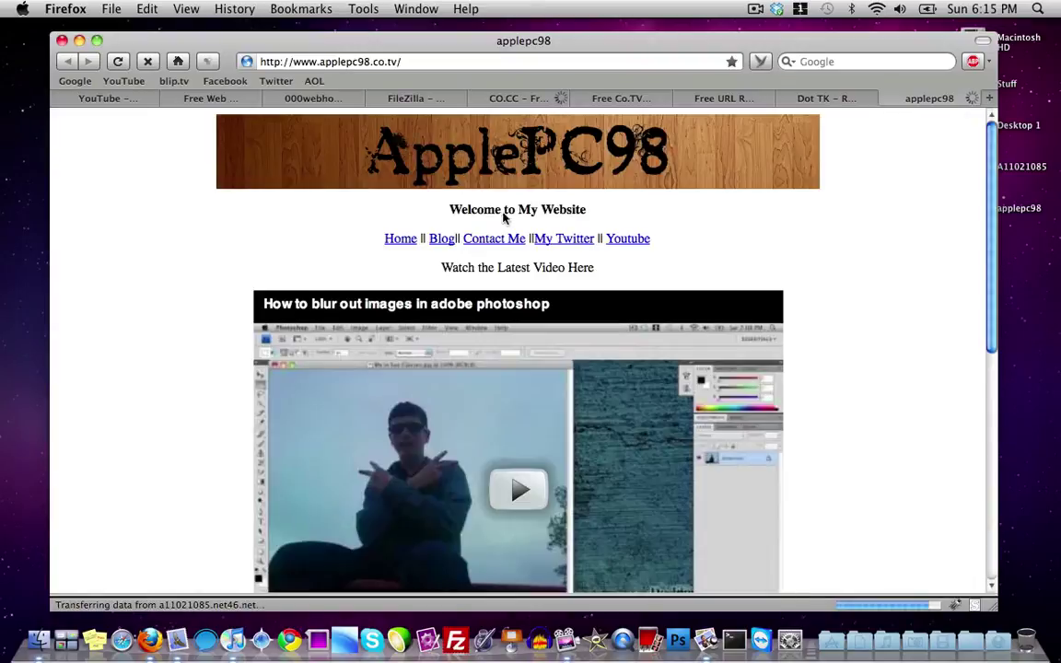
{"action": "scroll", "coordinate": [501, 215], "scroll_direction": "down", "scroll_amount": 10}
{"action": "scroll", "coordinate": [244, 260], "scroll_direction": "up", "scroll_amount": 10}
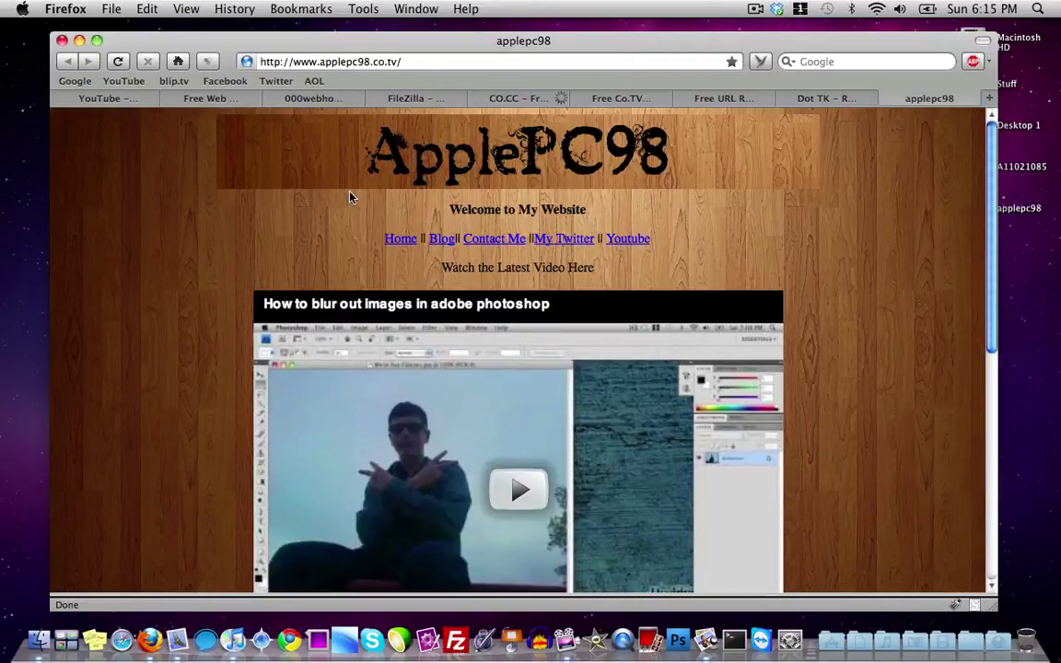
{"action": "scroll", "coordinate": [341, 221], "scroll_direction": "down", "scroll_amount": 10}
{"action": "scroll", "coordinate": [224, 281], "scroll_direction": "up", "scroll_amount": 6}
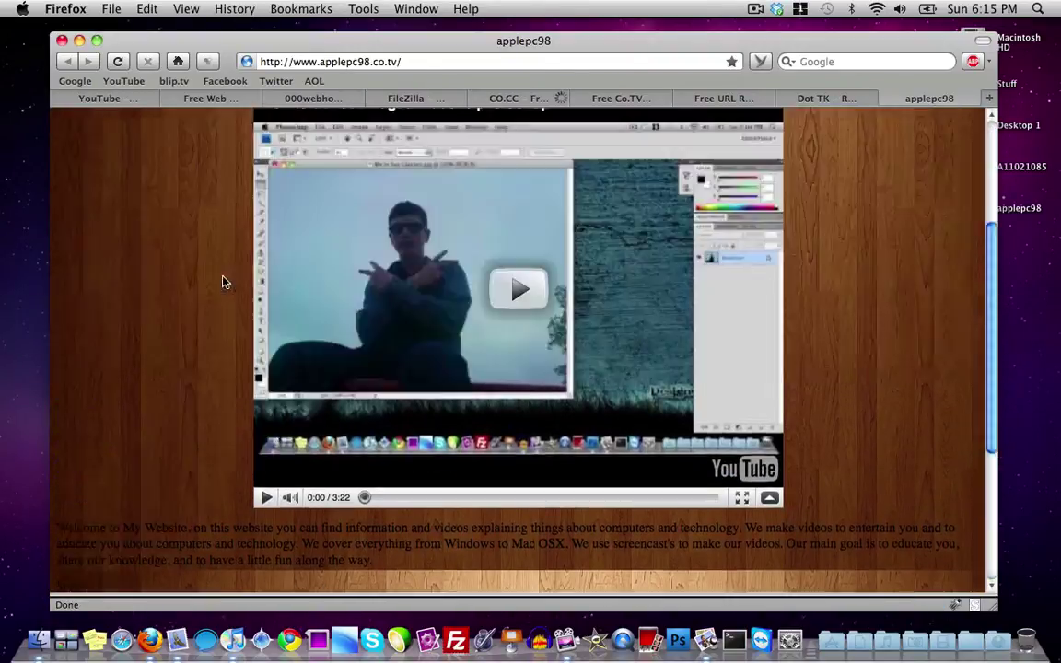
{"action": "scroll", "coordinate": [212, 275], "scroll_direction": "up", "scroll_amount": 4}
{"action": "middle_click", "coordinate": [933, 101]}
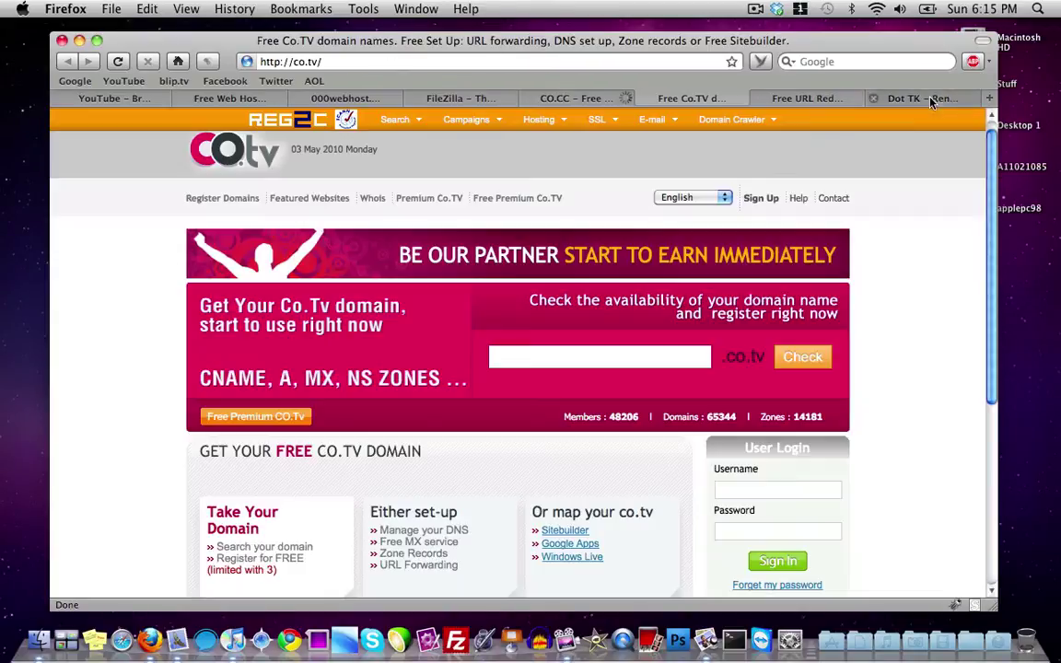
Step: Minimize and restore the Firefox window, then enlarge it to fill the screen
{"action": "left_click", "coordinate": [79, 41]}
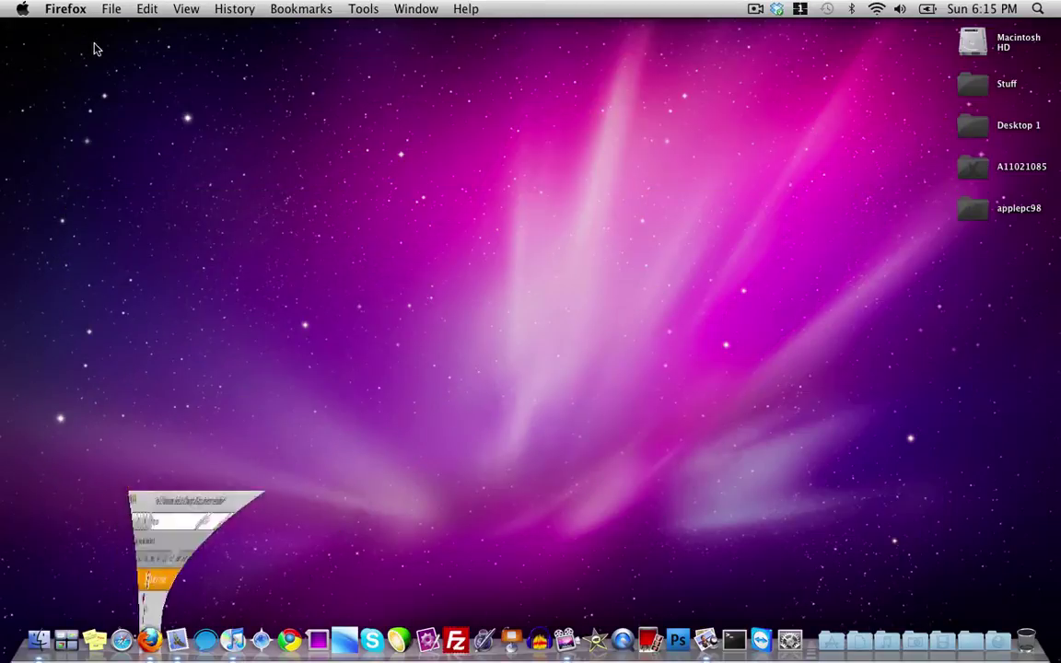
{"action": "key", "text": "F10"}
{"action": "key", "text": "Return"}
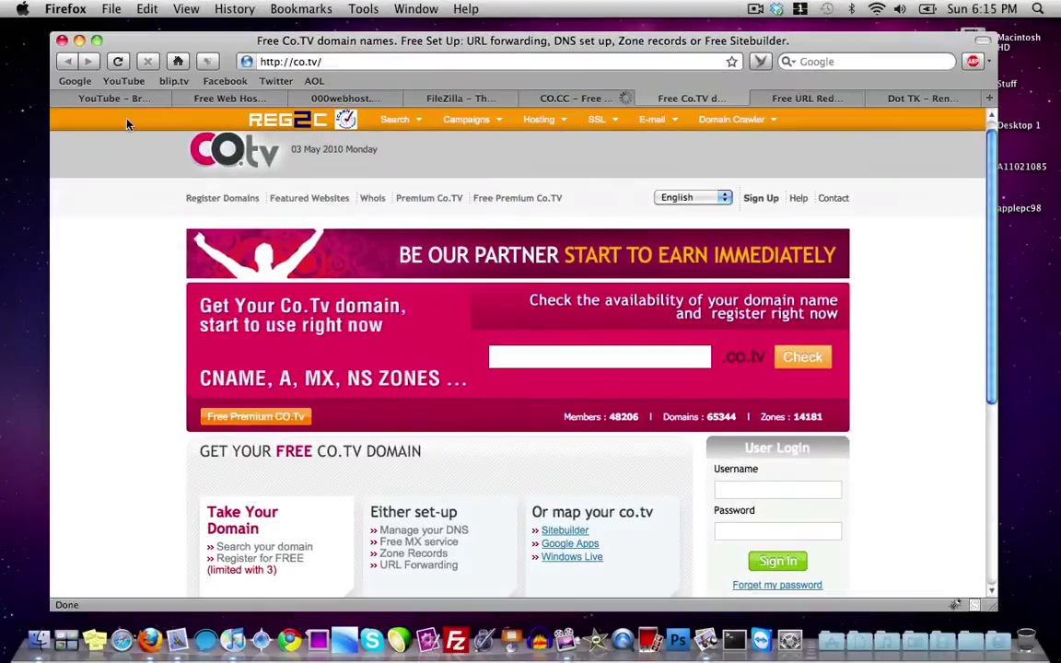
{"action": "left_click", "coordinate": [96, 41]}
Step: Go through the Free Web Hosting, 000webhost, FileZilla, CO.CC, Co.TV, CO.NR and Dot TK tabs
{"action": "left_click", "coordinate": [200, 86]}
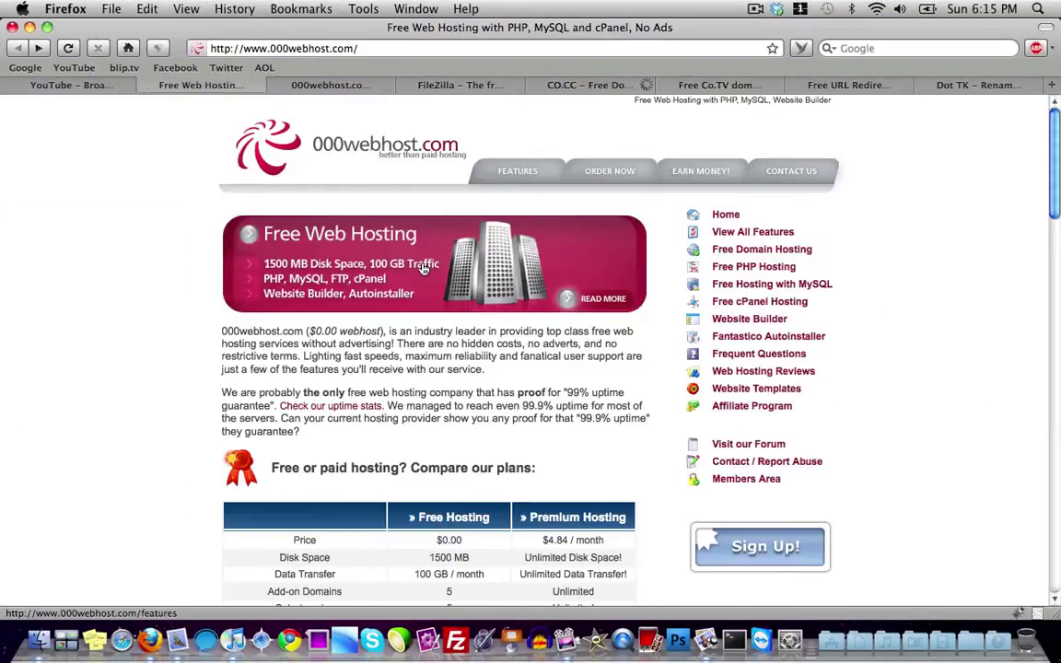
{"action": "scroll", "coordinate": [405, 264], "scroll_direction": "down", "scroll_amount": 3}
{"action": "scroll", "coordinate": [412, 330], "scroll_direction": "up", "scroll_amount": 3}
{"action": "left_click", "coordinate": [299, 81]}
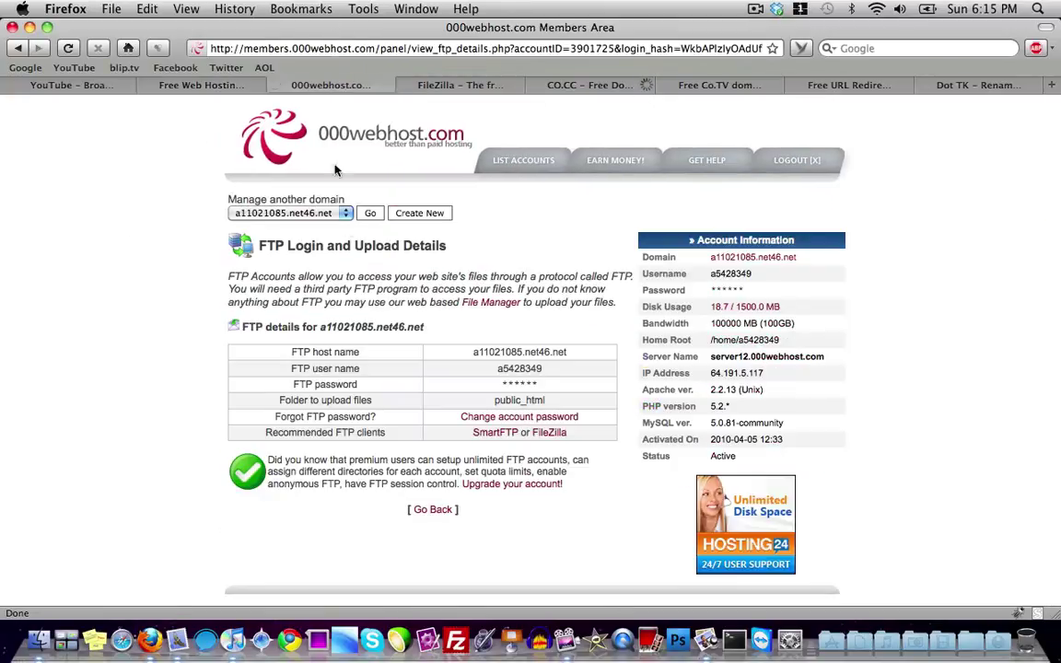
{"action": "left_click", "coordinate": [431, 84]}
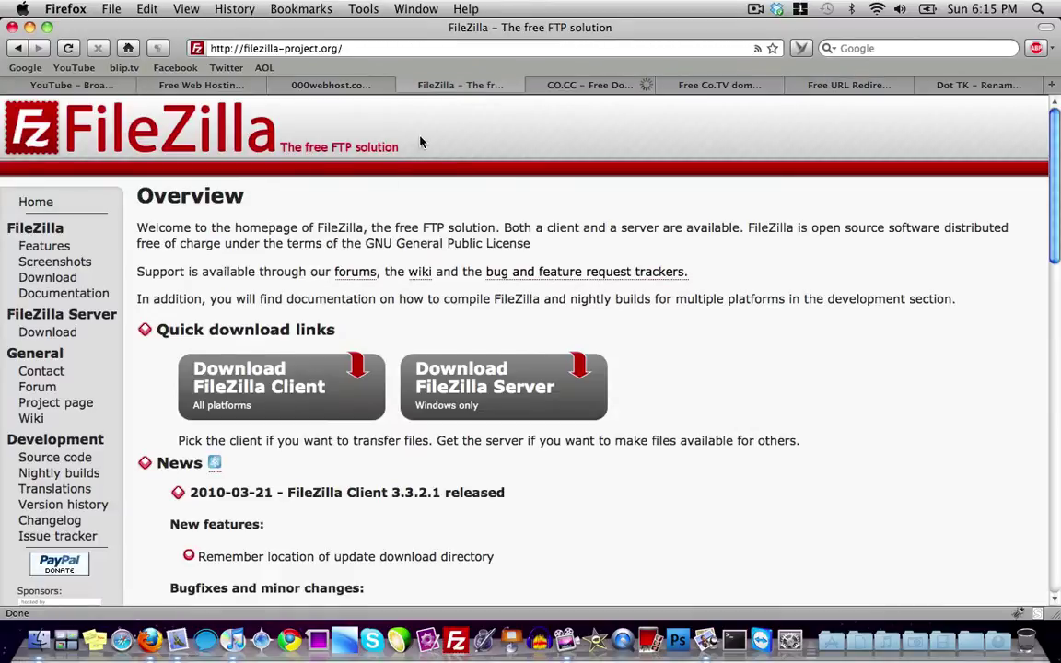
{"action": "left_click", "coordinate": [594, 84]}
{"action": "left_click", "coordinate": [718, 85]}
{"action": "left_click", "coordinate": [829, 84]}
{"action": "left_click", "coordinate": [930, 85]}
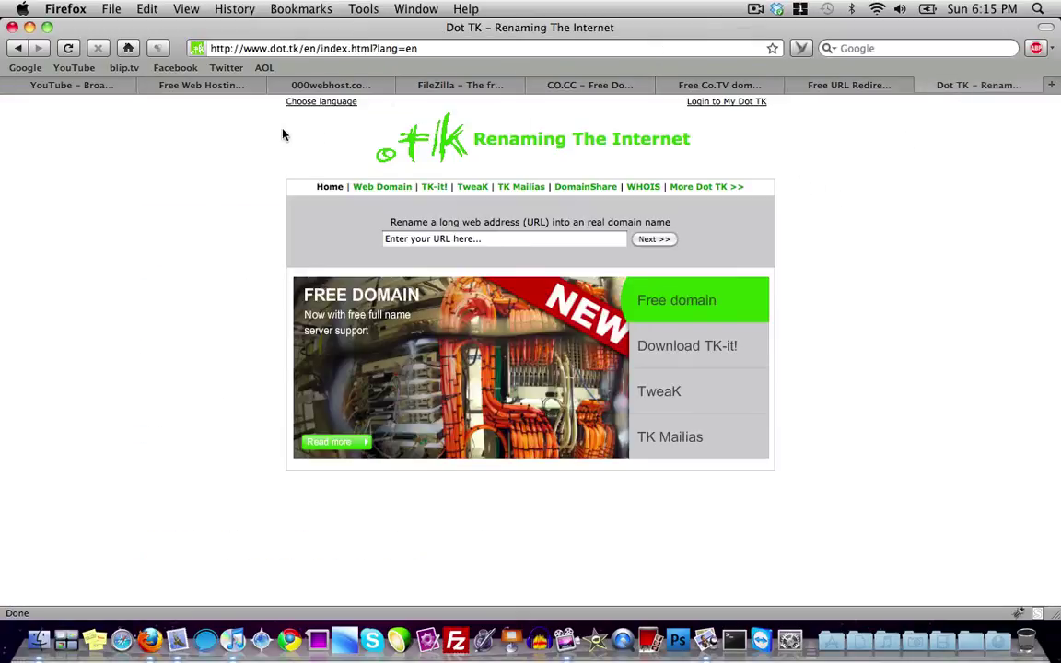
Step: Check the Free Web Hosting and 000webhost FTP details tabs, ending on the YouTube comments inbox
{"action": "left_click", "coordinate": [84, 83]}
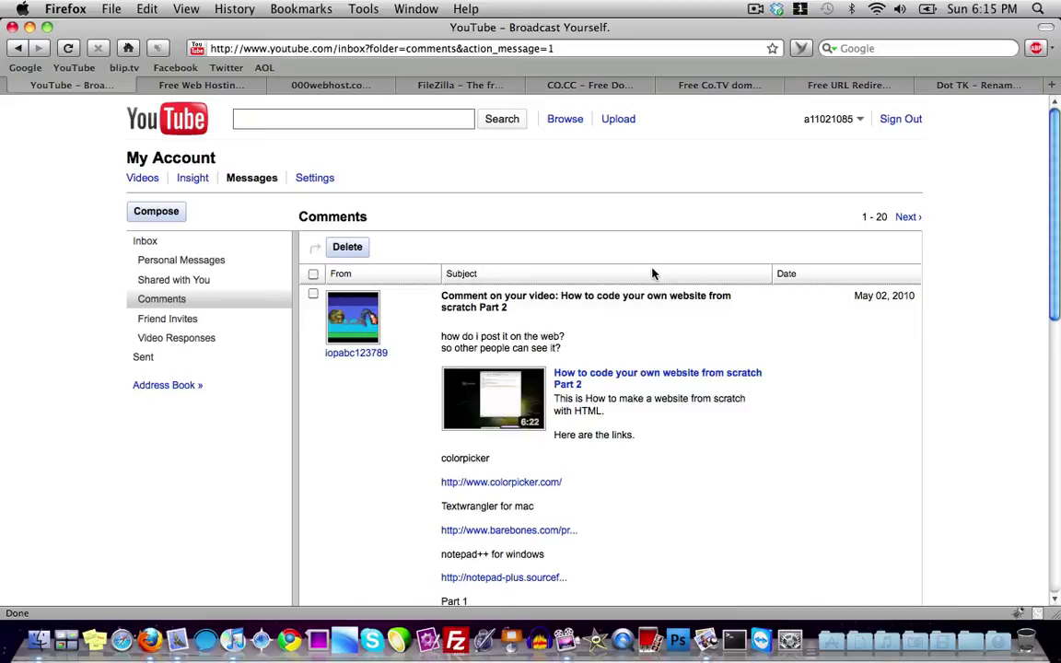
{"action": "left_click", "coordinate": [207, 85]}
{"action": "left_click", "coordinate": [304, 84]}
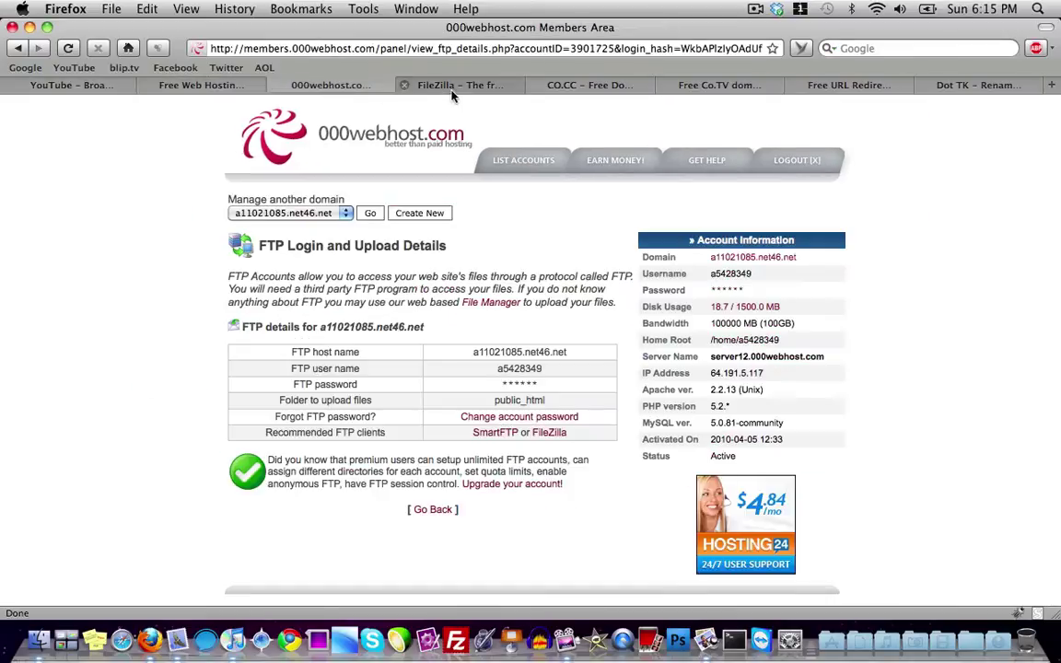
{"action": "left_click", "coordinate": [82, 83]}
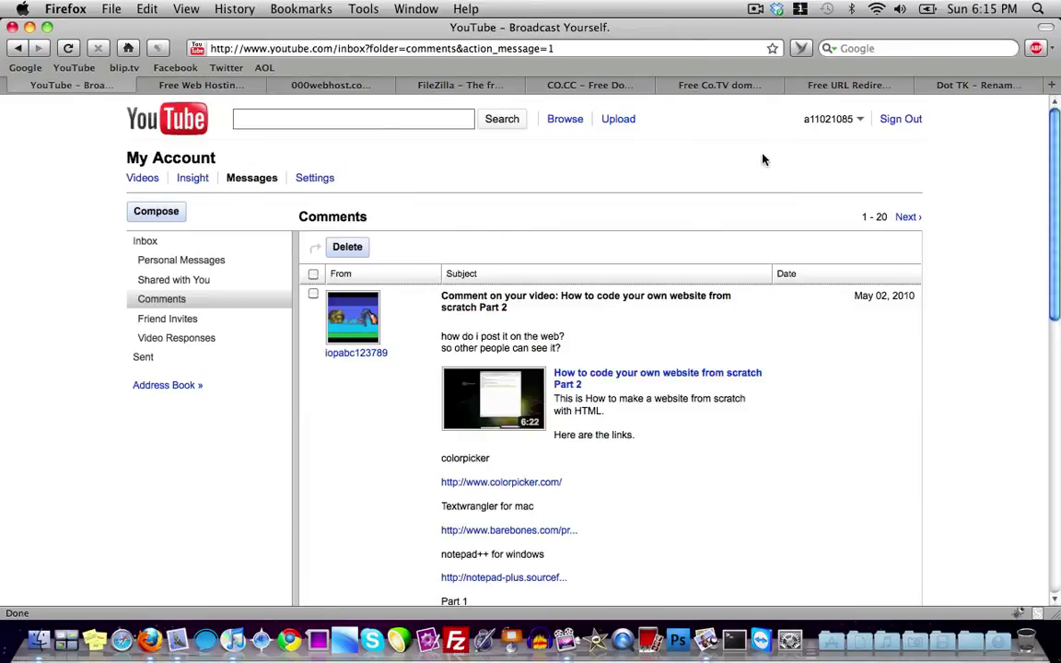